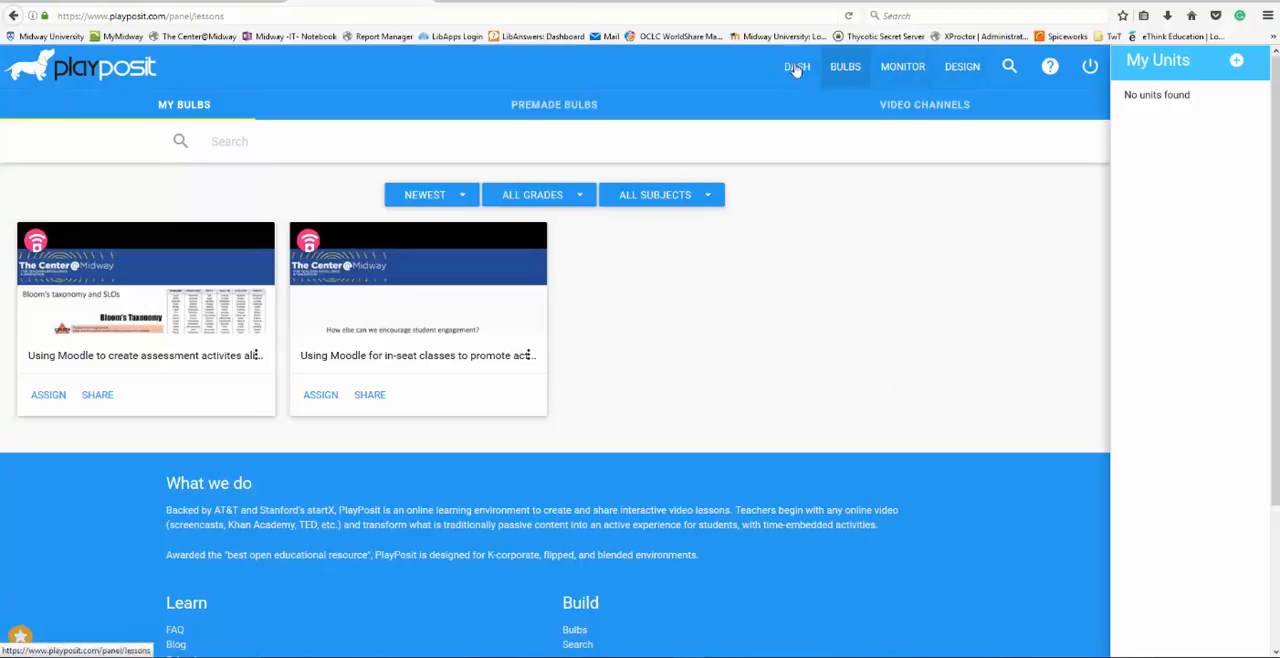
click(962, 67)
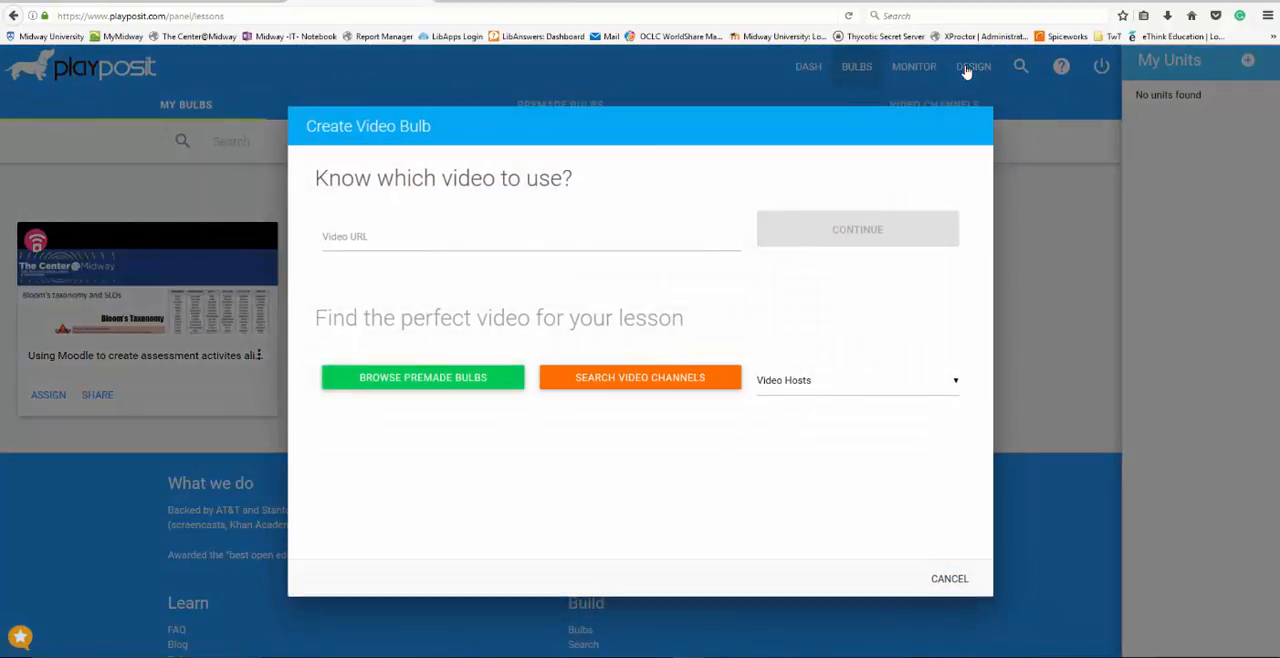
click(342, 237)
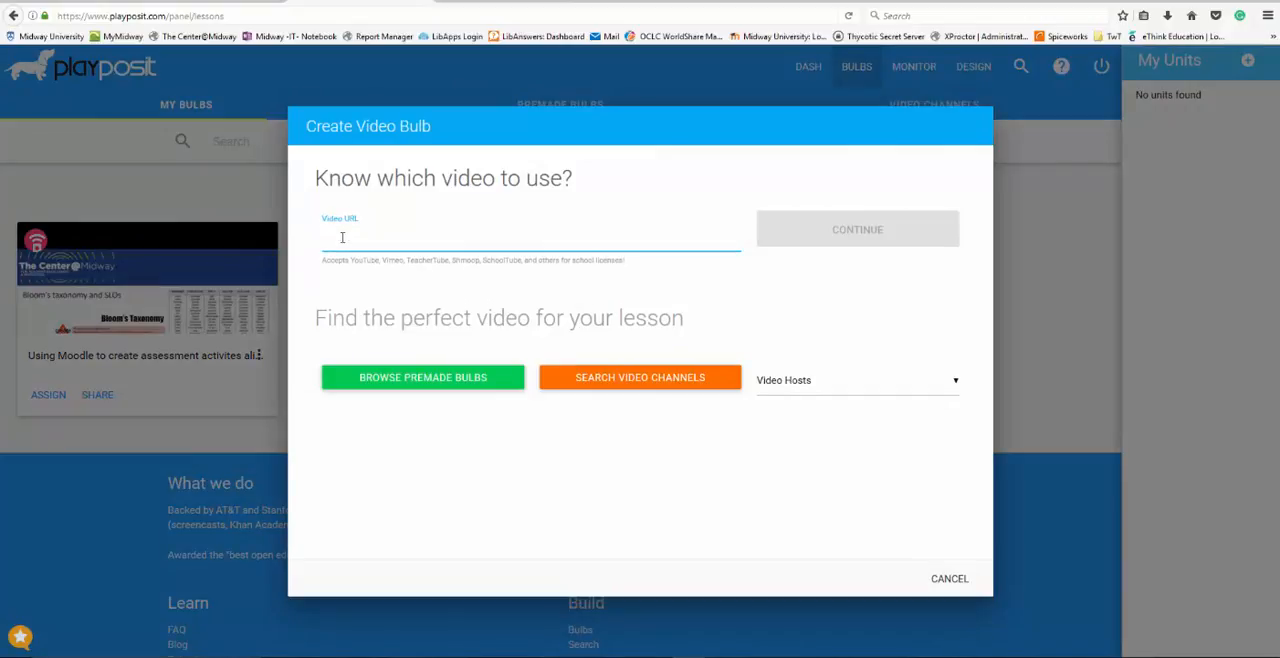
text(https://youtu.be/uTgEB8E0Cc8)
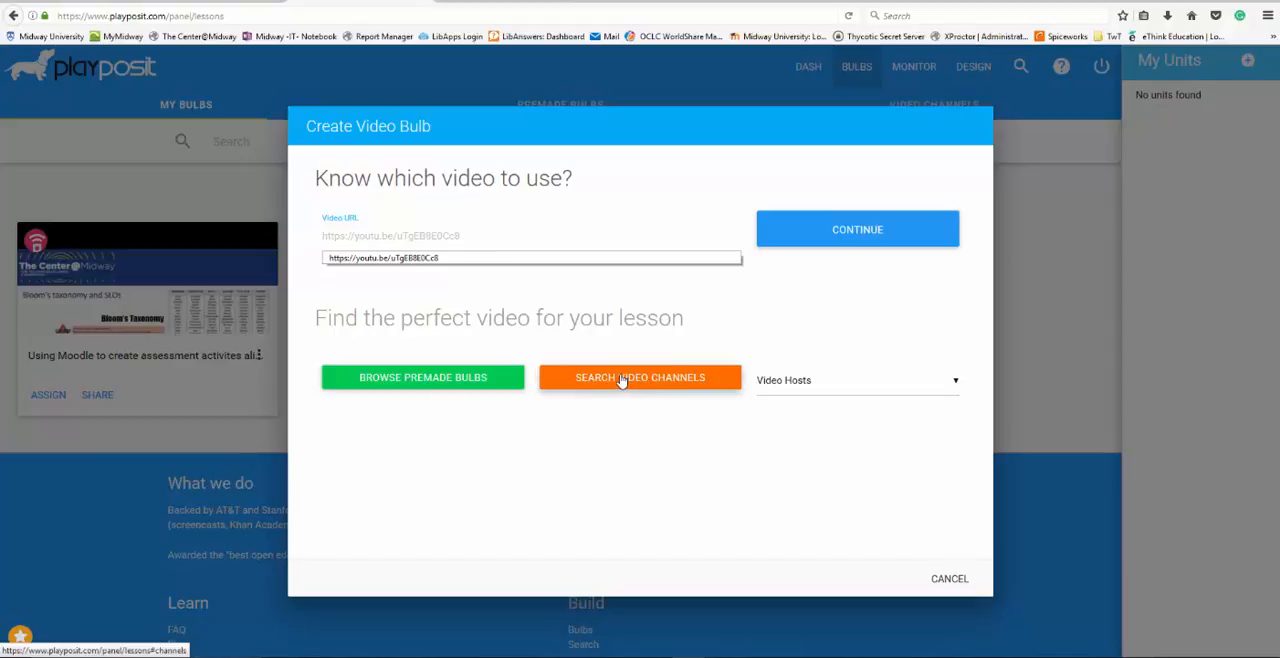
click(878, 228)
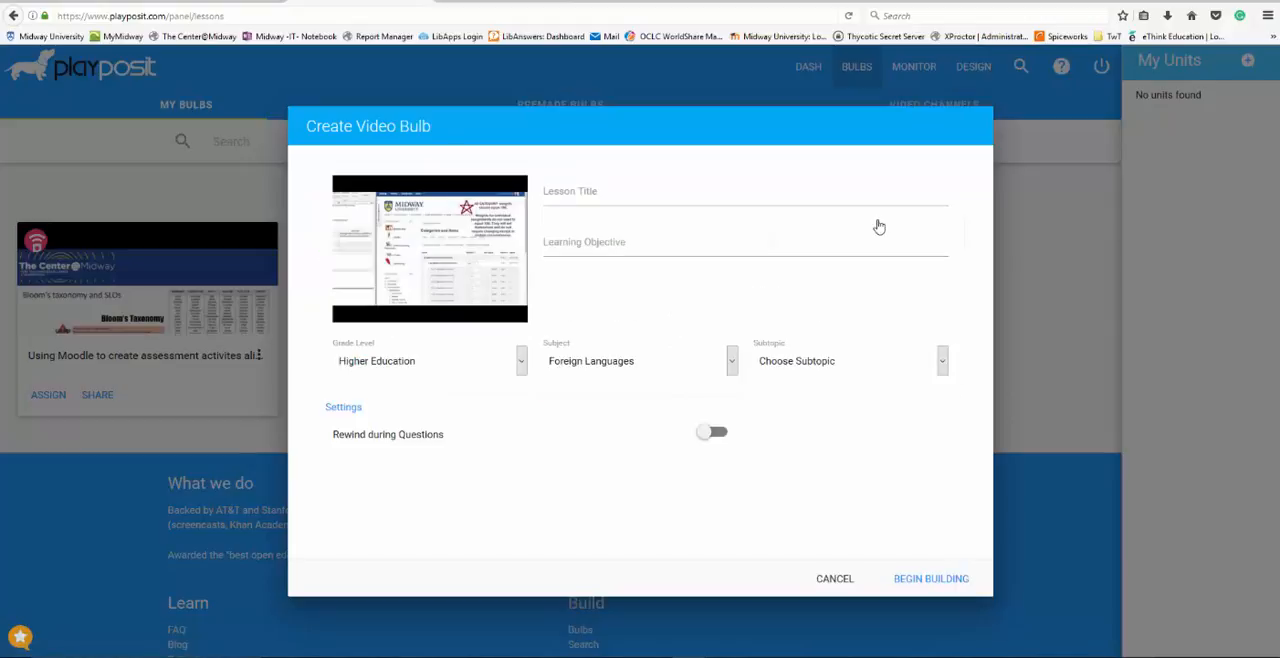
Title the lesson "Using Moodle Gradebook" with the learning objective "Ensure your Moodle gradebook and syllabus are properly aligned"
click(585, 192)
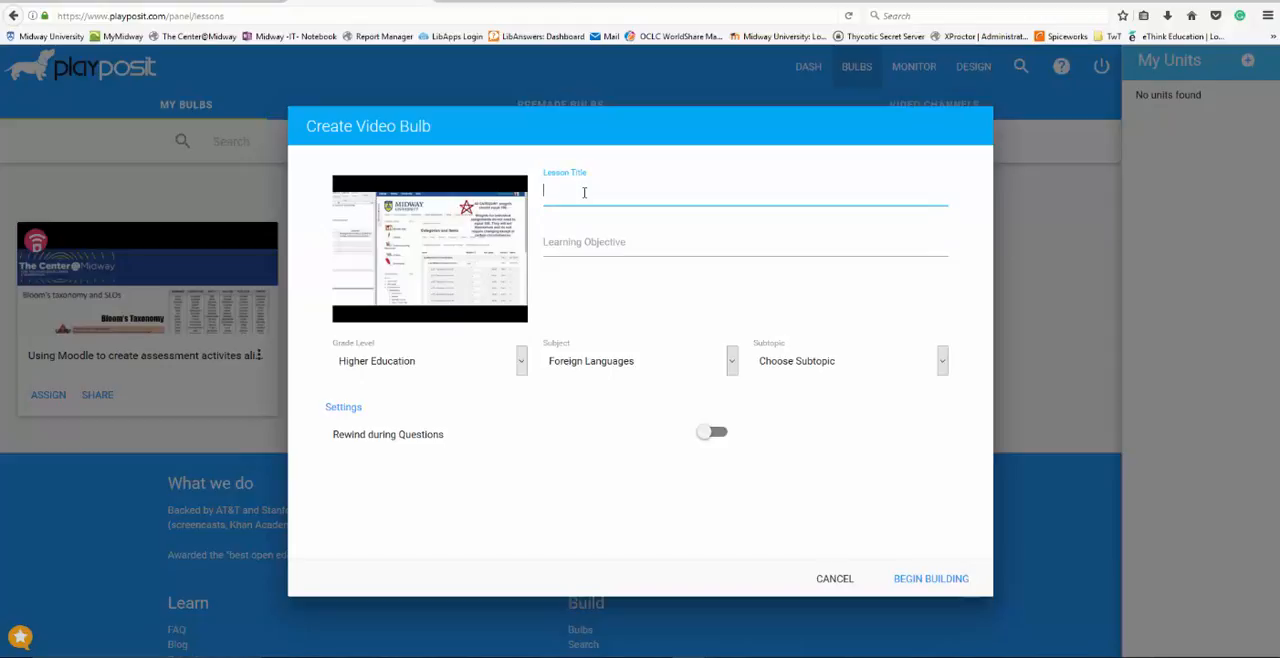
text(Using Moodle Gradebook)
click(576, 244)
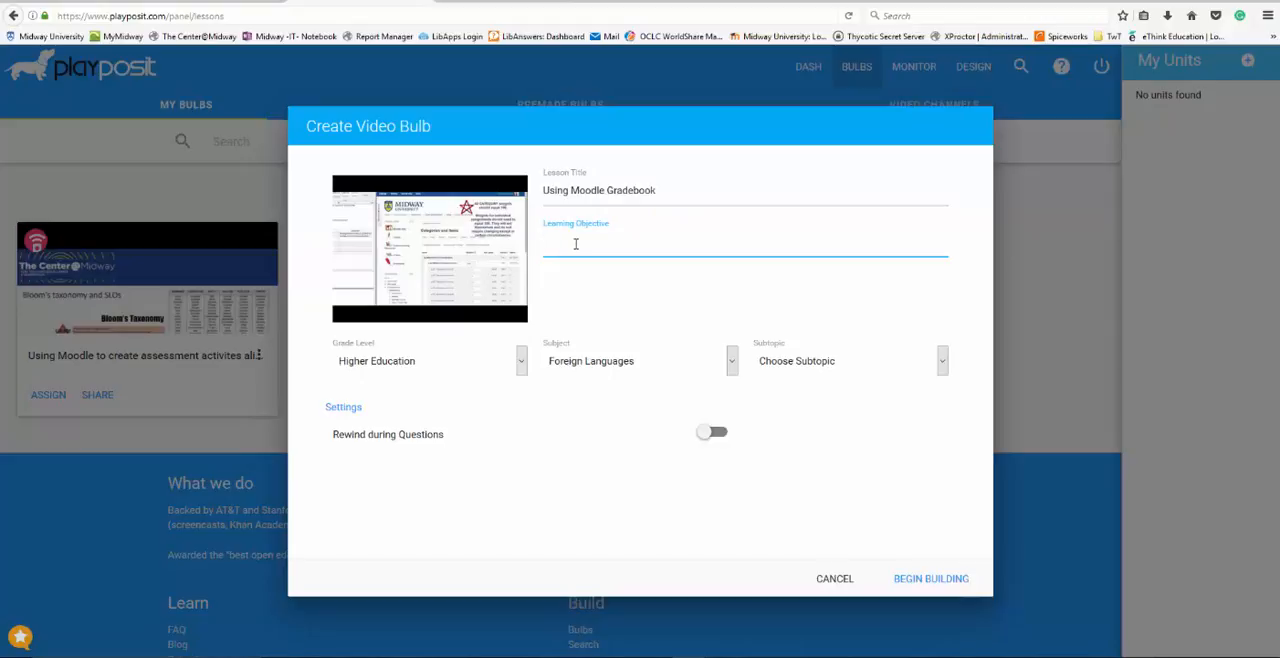
text(Ensure your Moodle gradebook and s)
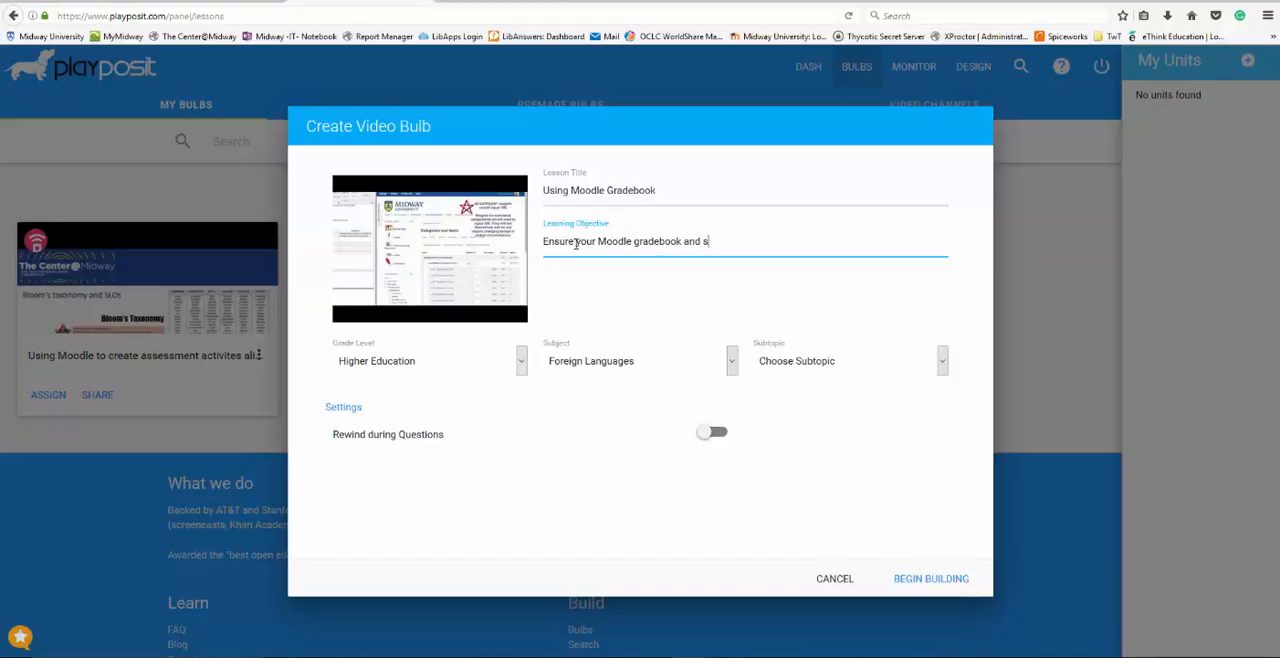
text(yllabus are properly aligned)
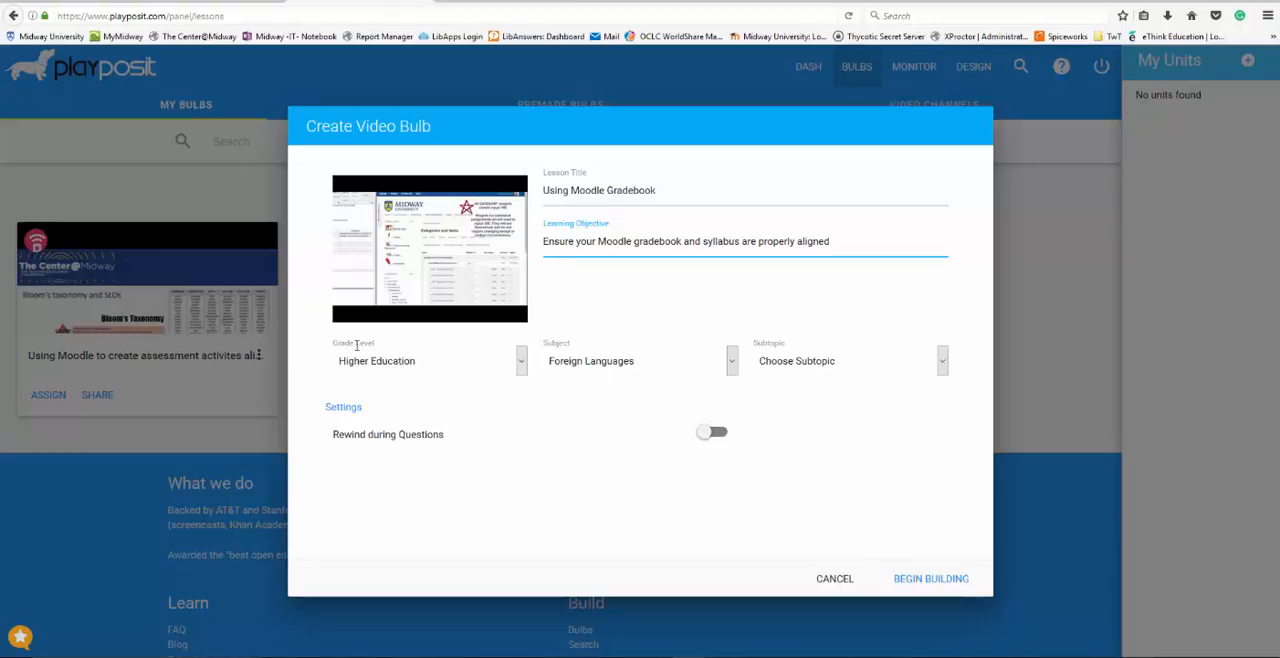
Classify the bulb as Pedagogy Training with subtopic Other, enable Rewind during Questions, and begin building
click(732, 365)
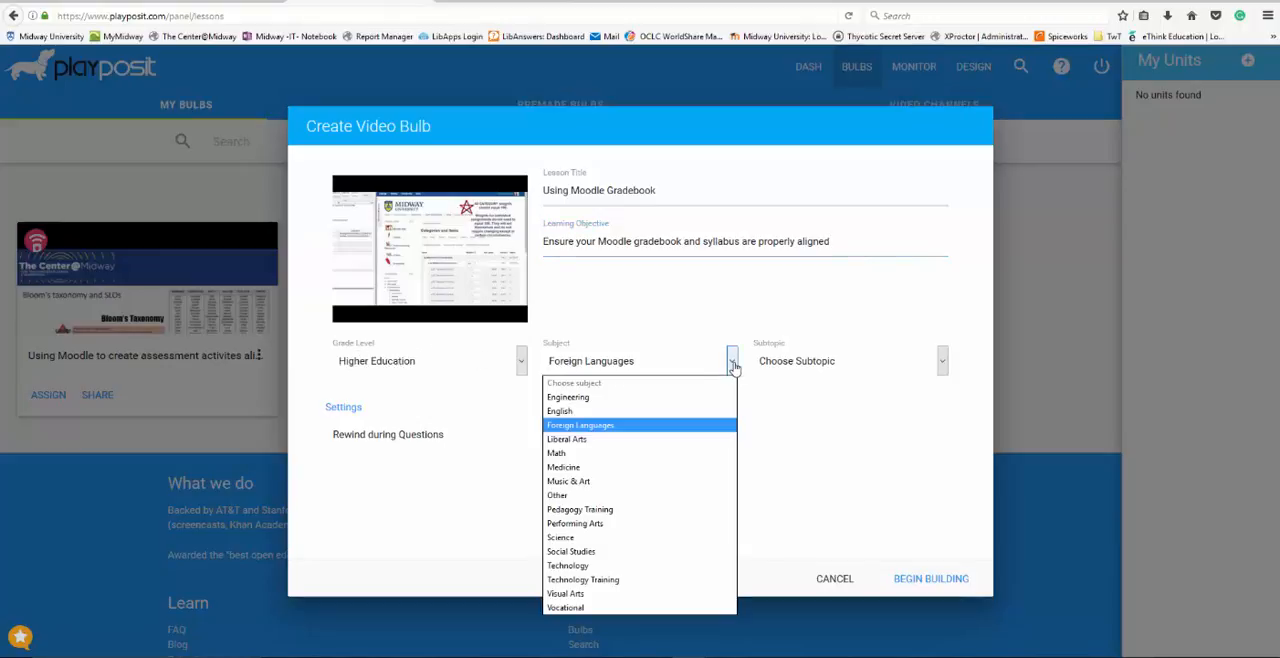
click(630, 510)
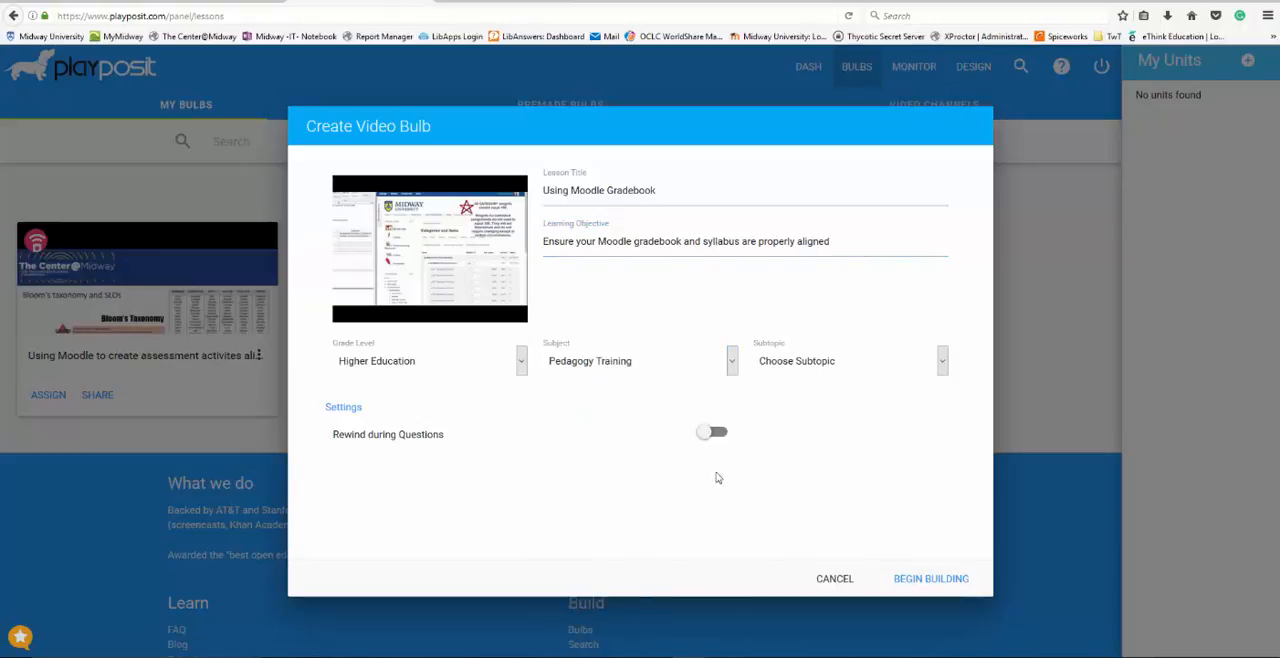
click(942, 365)
click(893, 398)
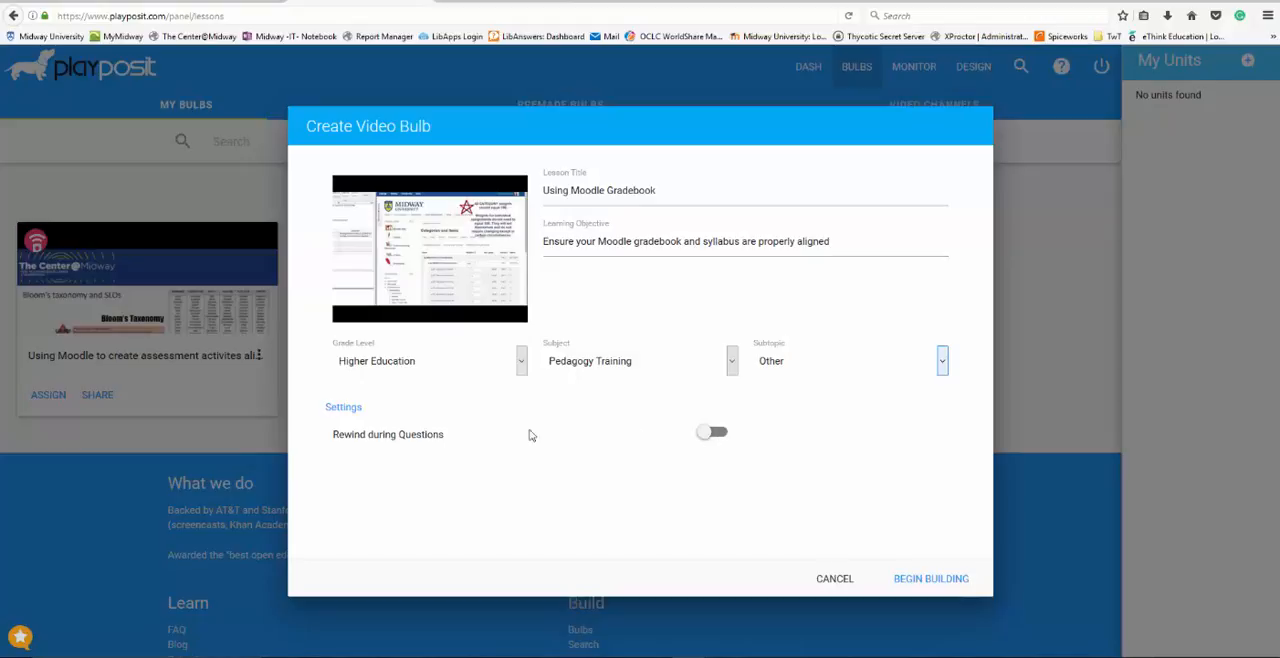
click(708, 438)
click(942, 583)
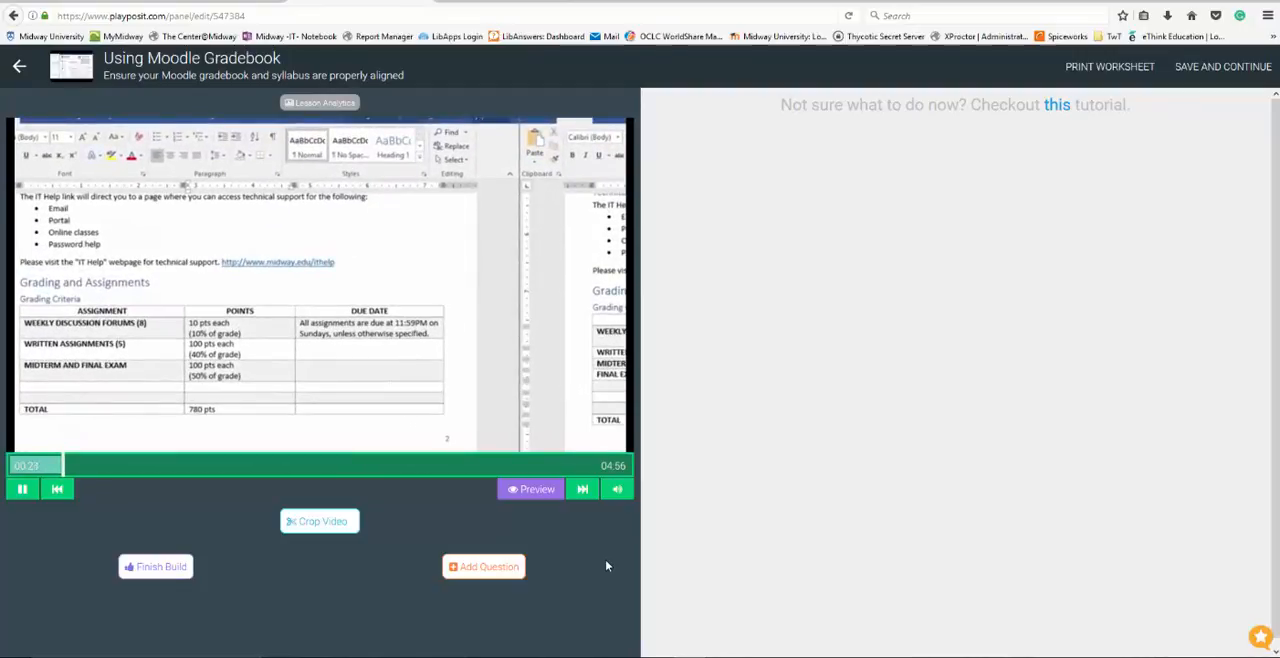
Position the video playback just before the 00:58 mark, at the Moodle example course page
click(582, 489)
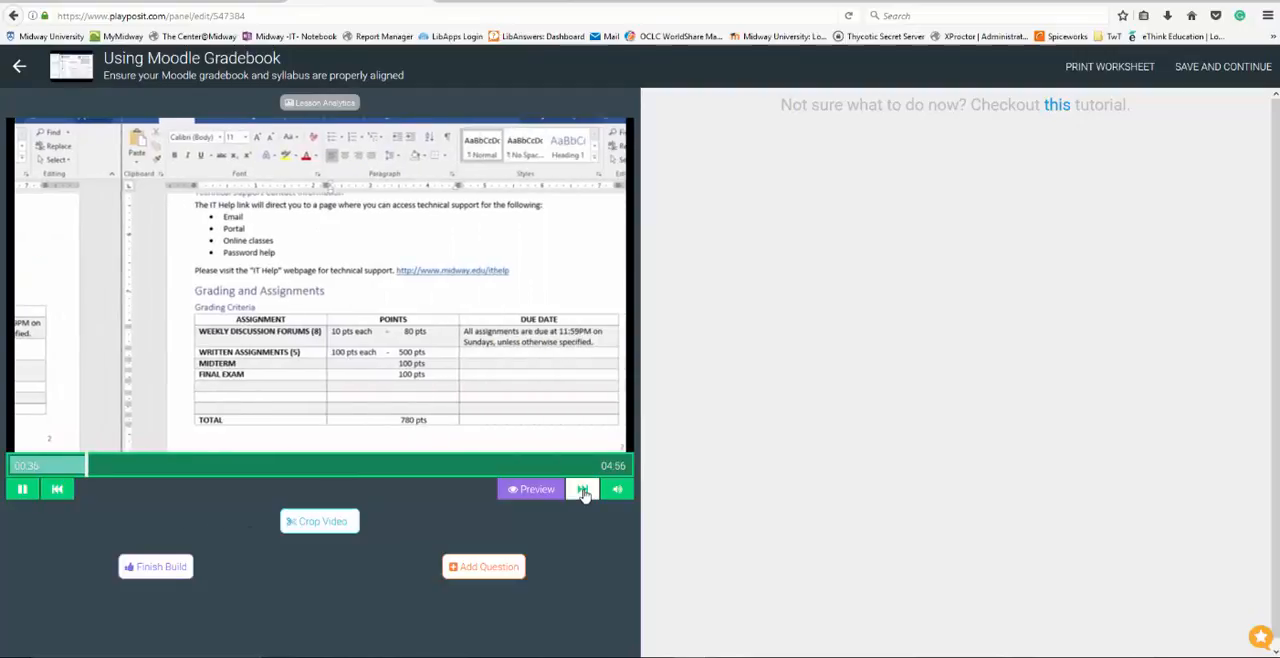
click(583, 490)
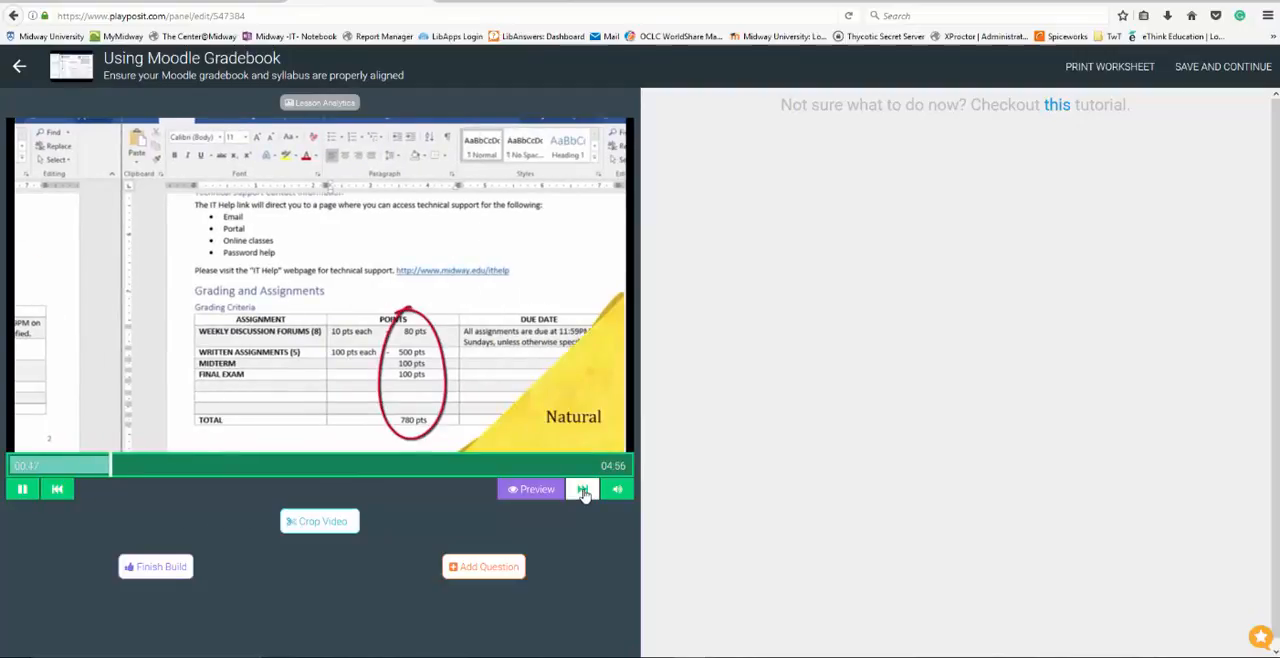
click(583, 490)
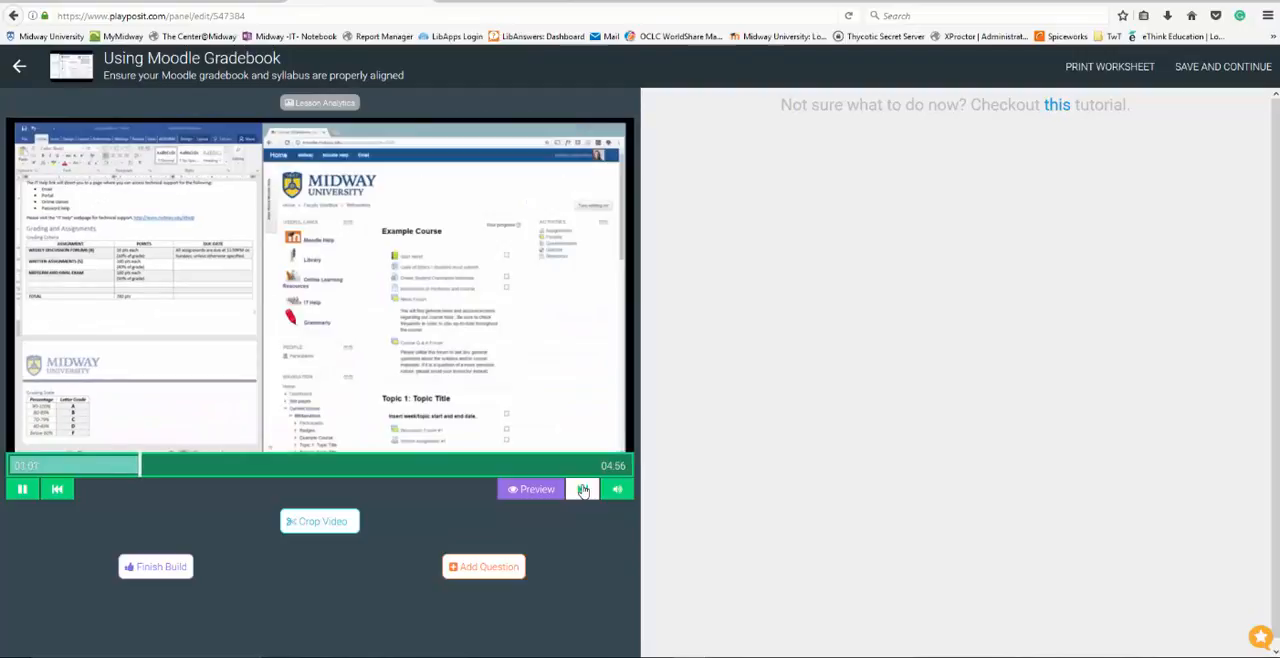
click(583, 490)
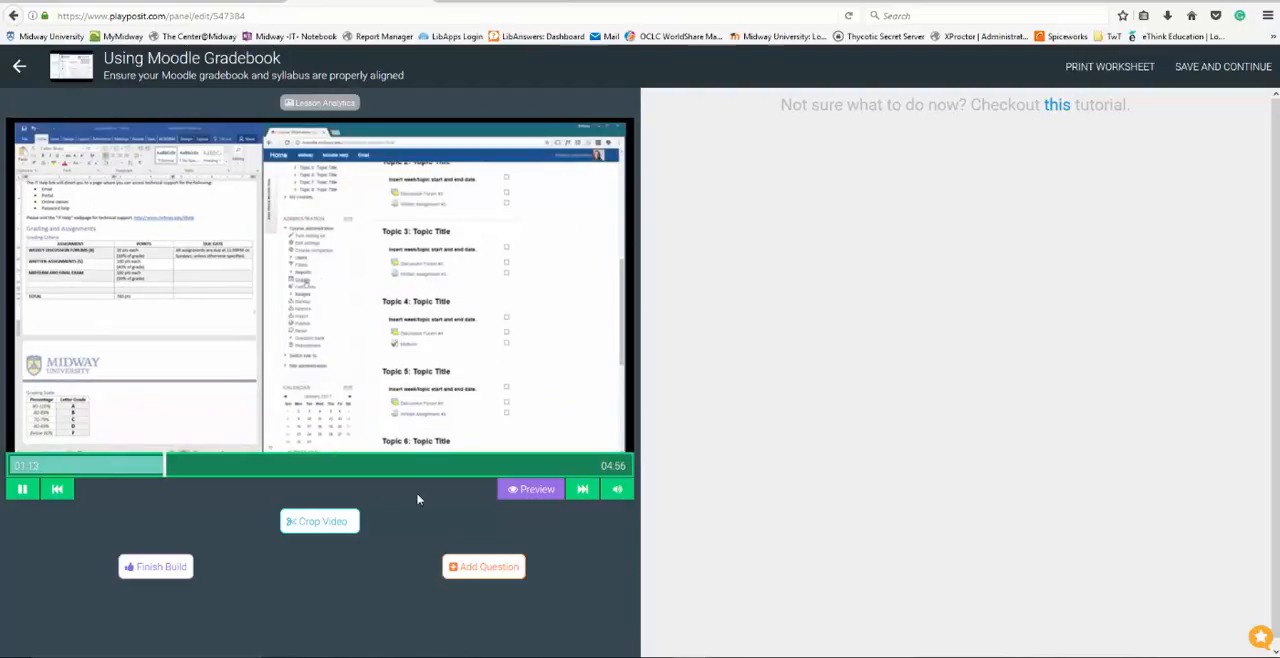
click(58, 489)
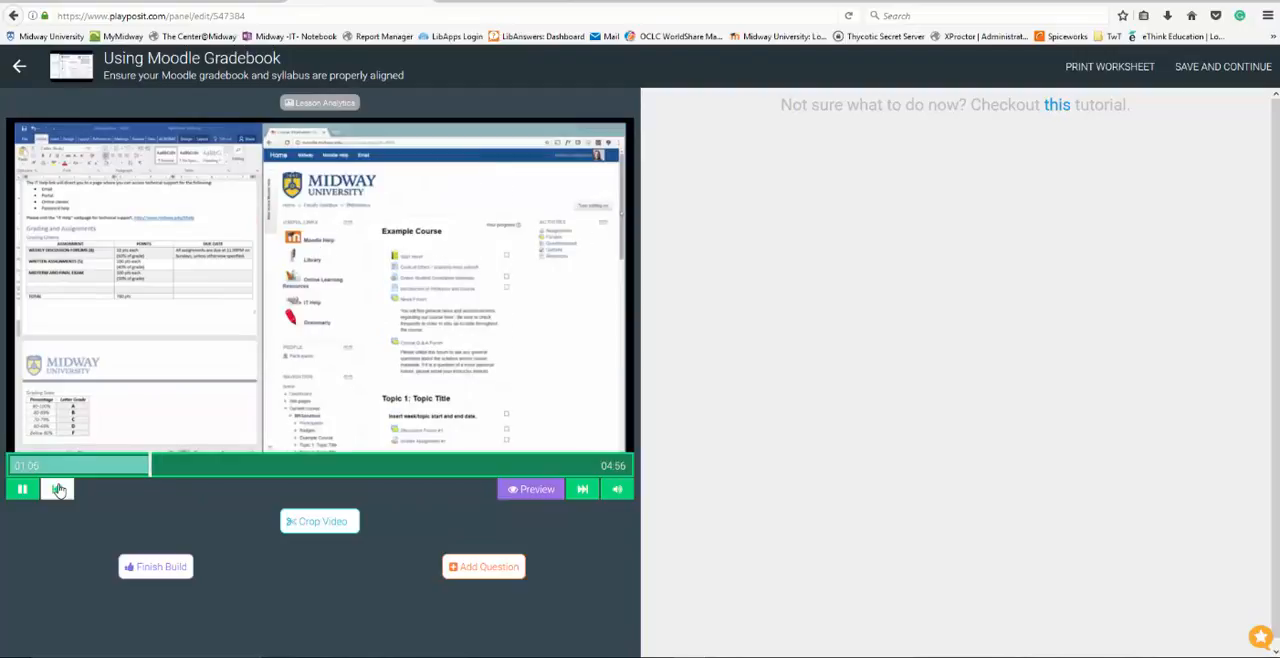
click(58, 489)
click(58, 489)
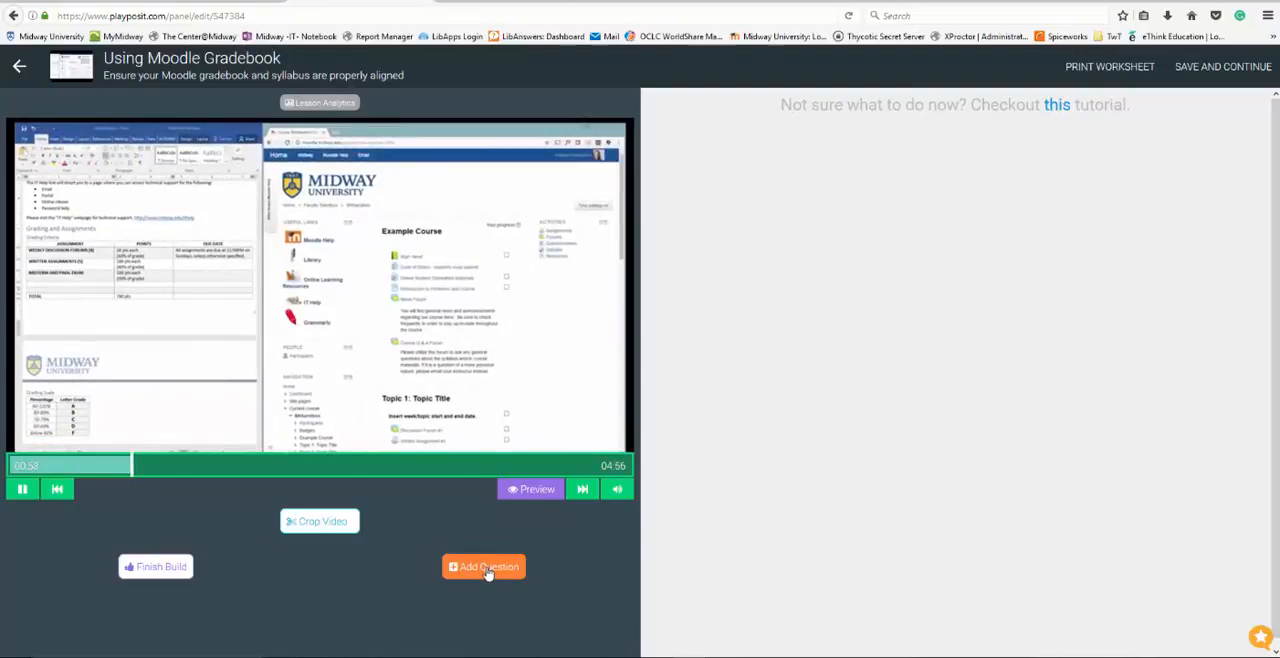
Add a multiple-choice question at 00:58 asking "What type of grading does my course use if the grade is determined by the averages of points earned?"
click(486, 573)
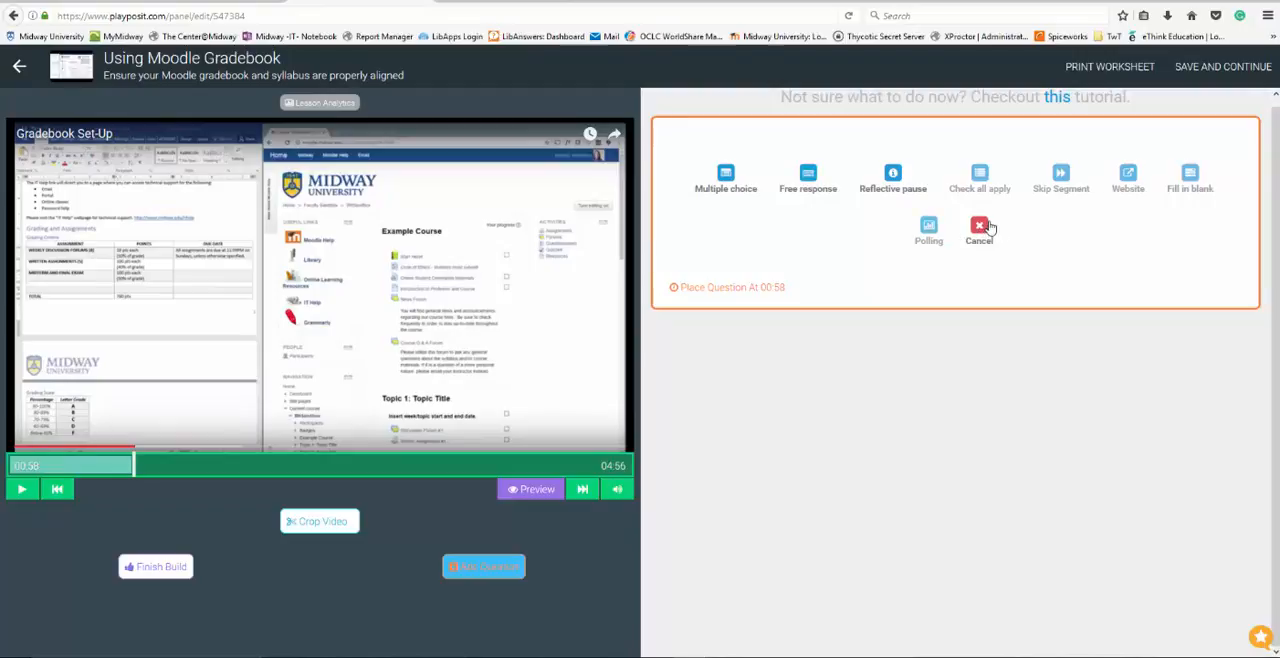
click(724, 178)
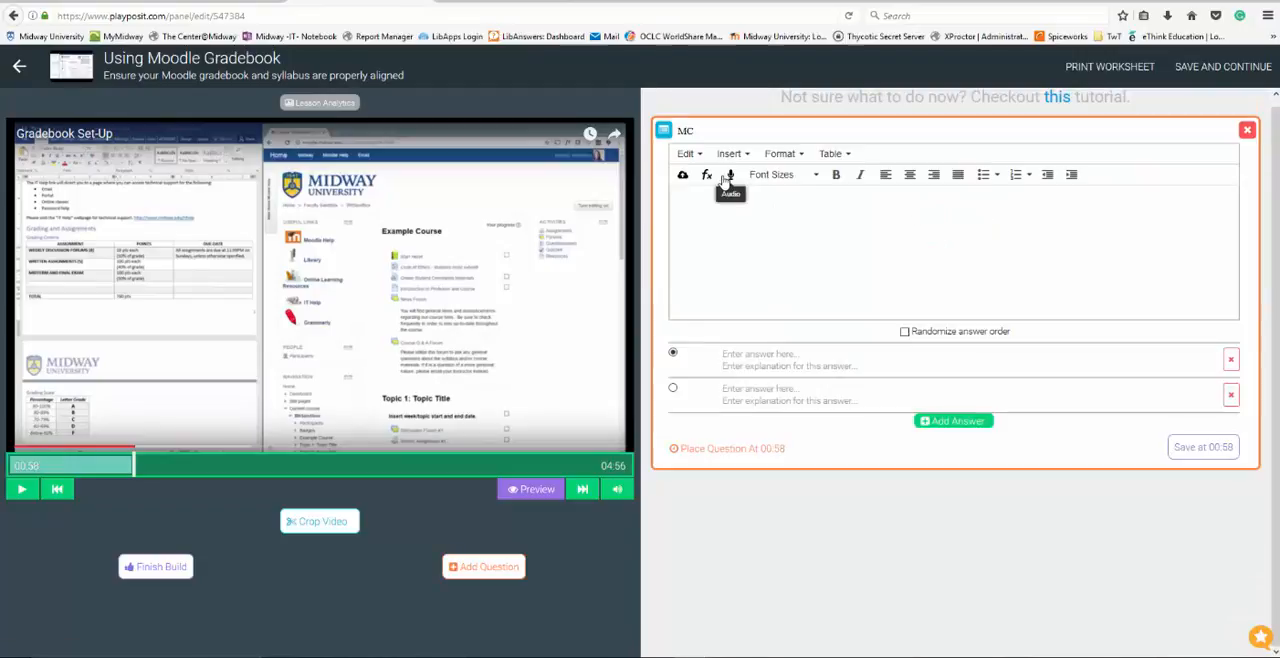
click(723, 208)
click(723, 209)
text(What type of grading does my course use if the grade is determined by the averages of points earned?)
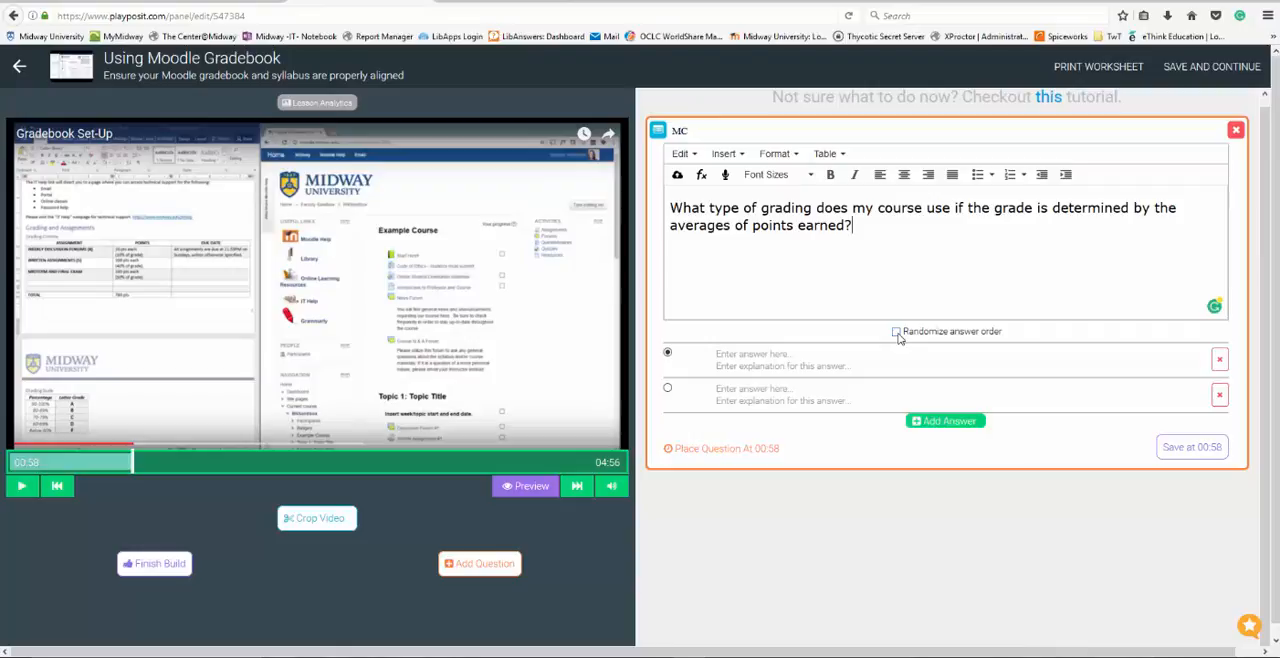
Enter "Natural aggregation" as the first answer and "Weighted mean of grades" as the second answer
click(731, 357)
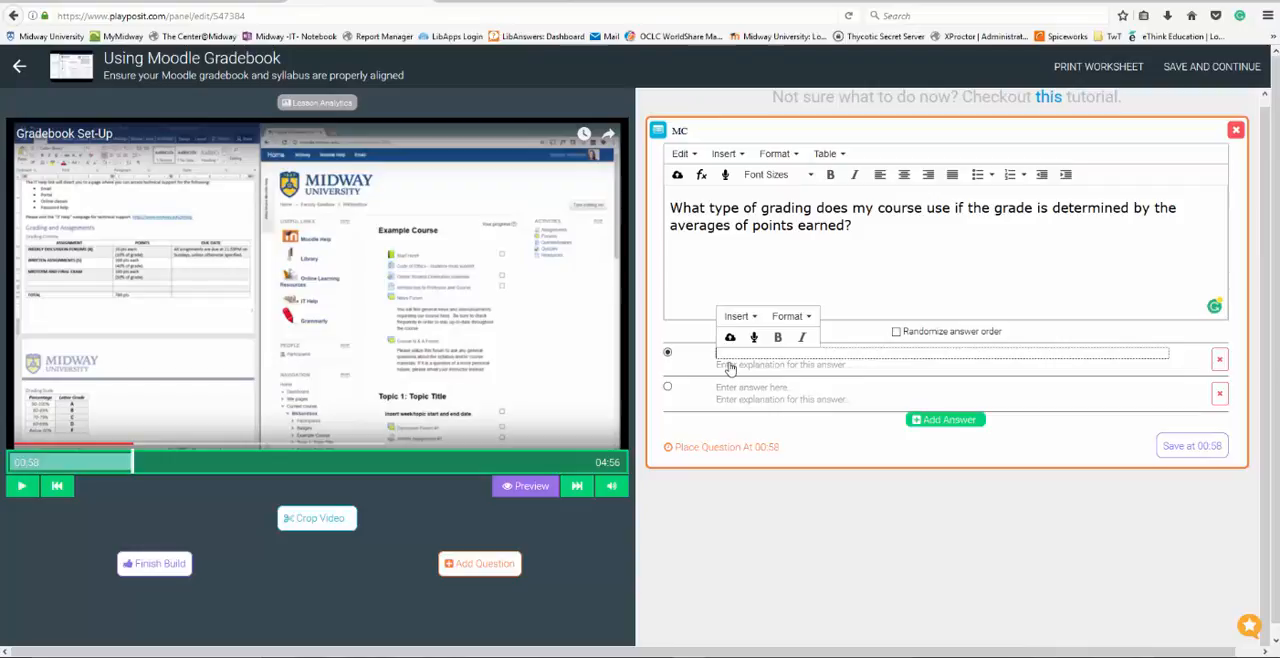
text(Natural)
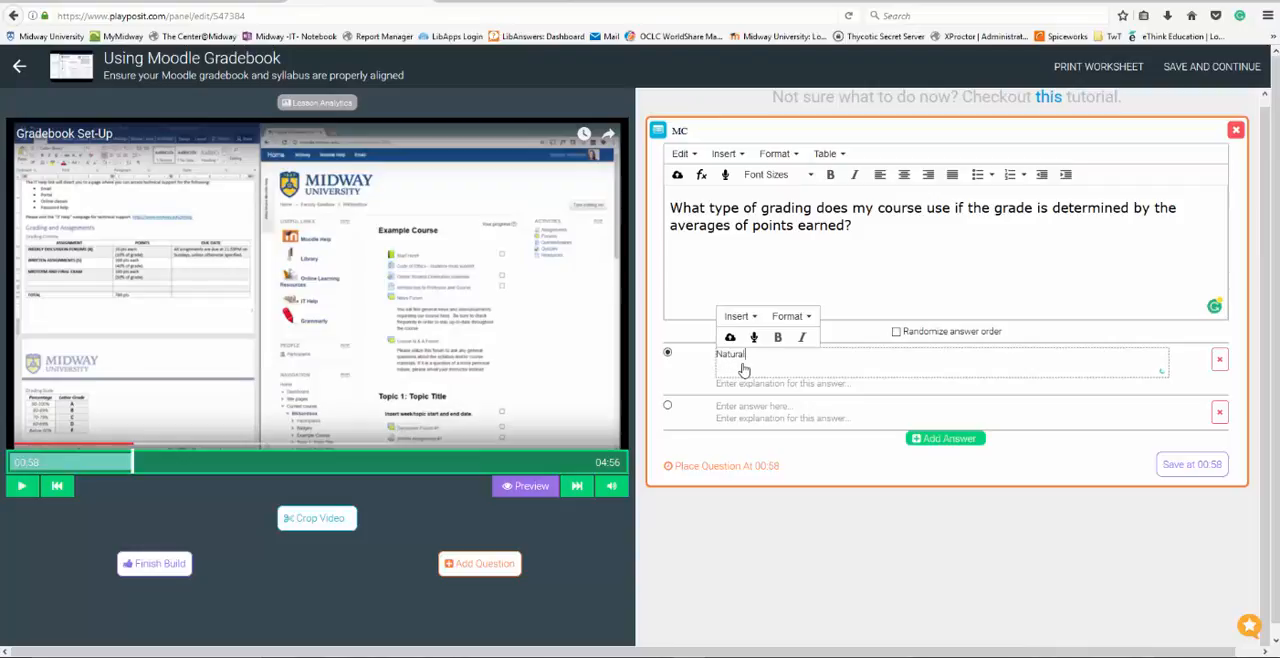
text(aggregation)
click(748, 407)
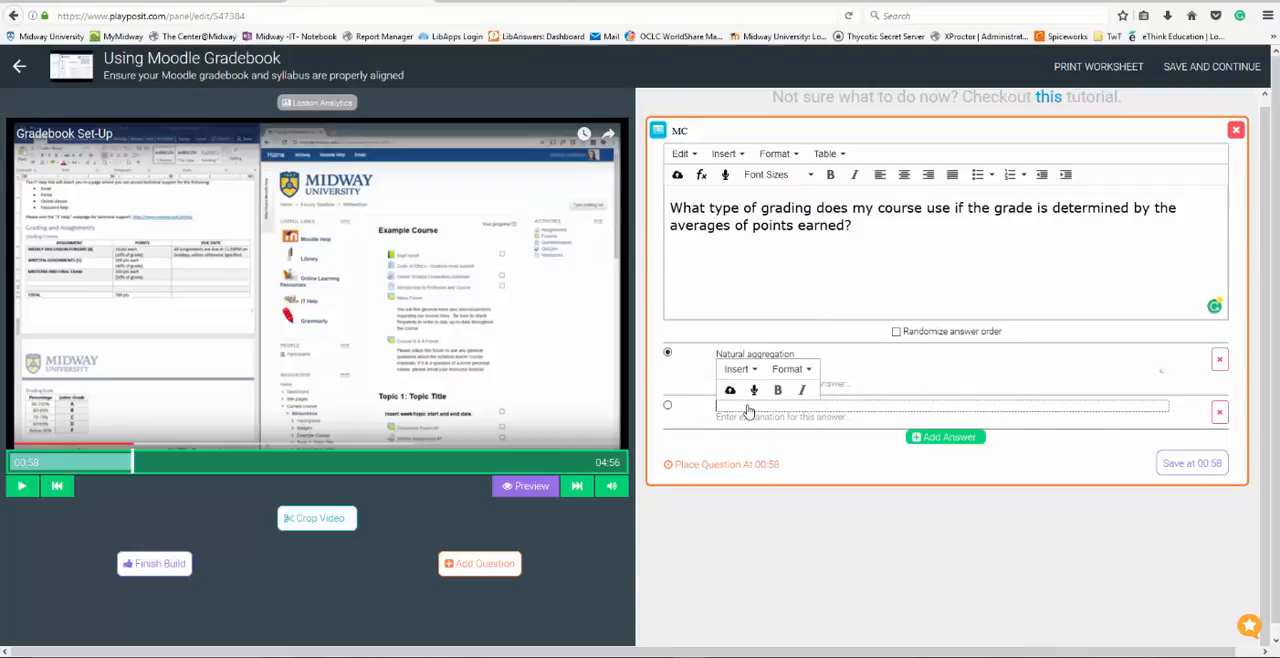
text(Weighte)
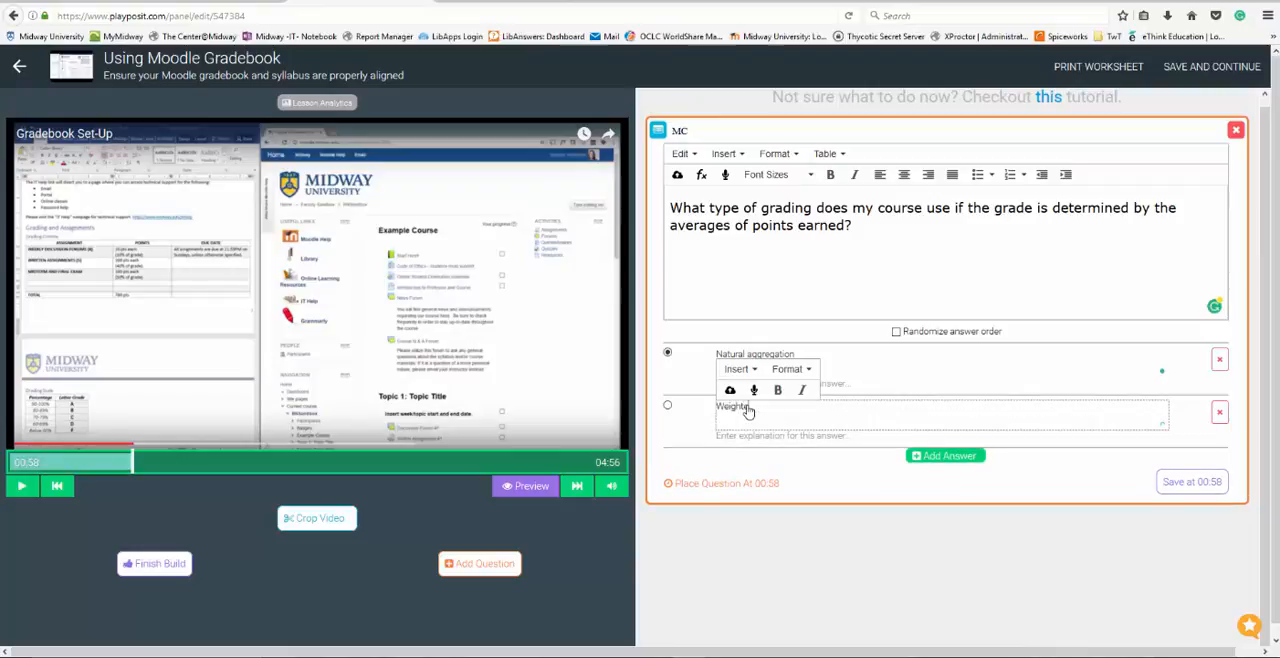
text(d mean of grades)
Add the third and fourth answers "Mean of grades" and "Sum of grades", and save the question at 00:58
click(938, 459)
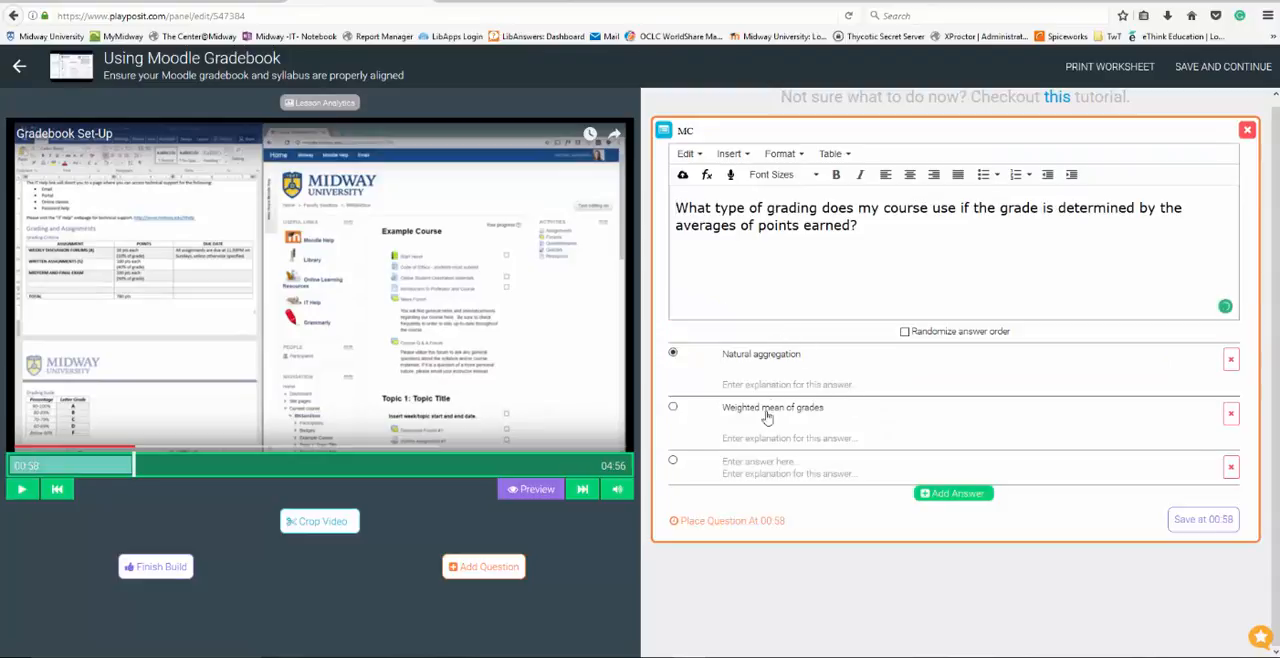
click(752, 466)
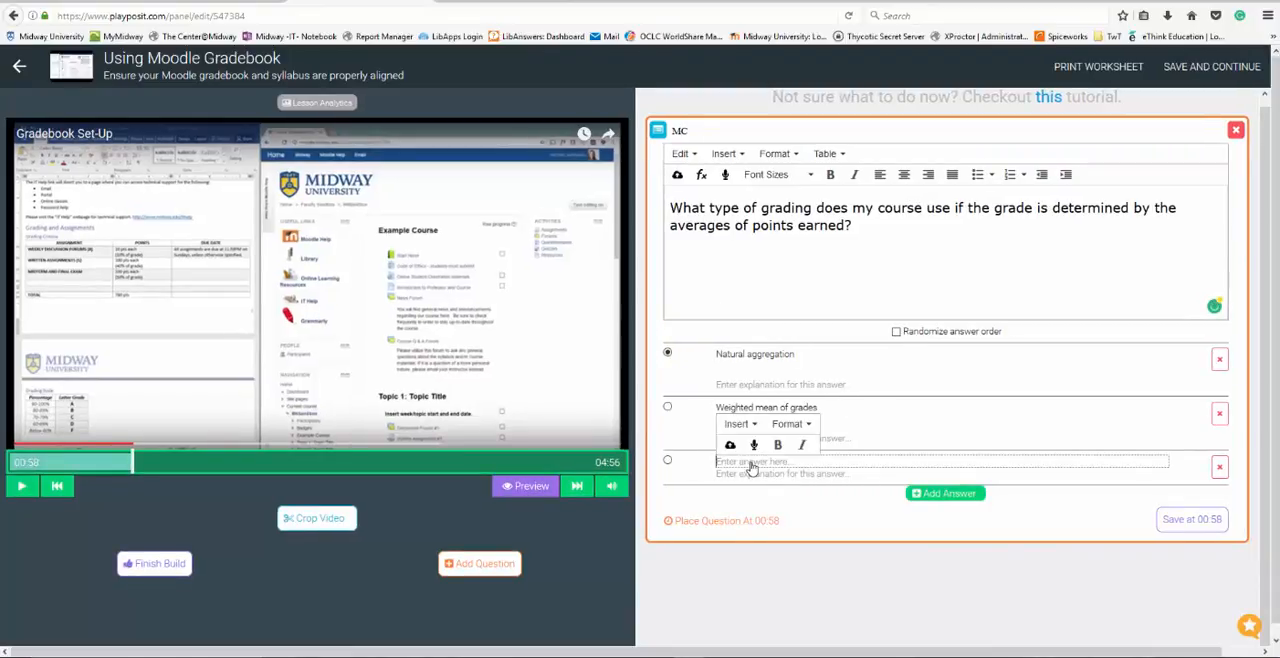
text(Mean of grades)
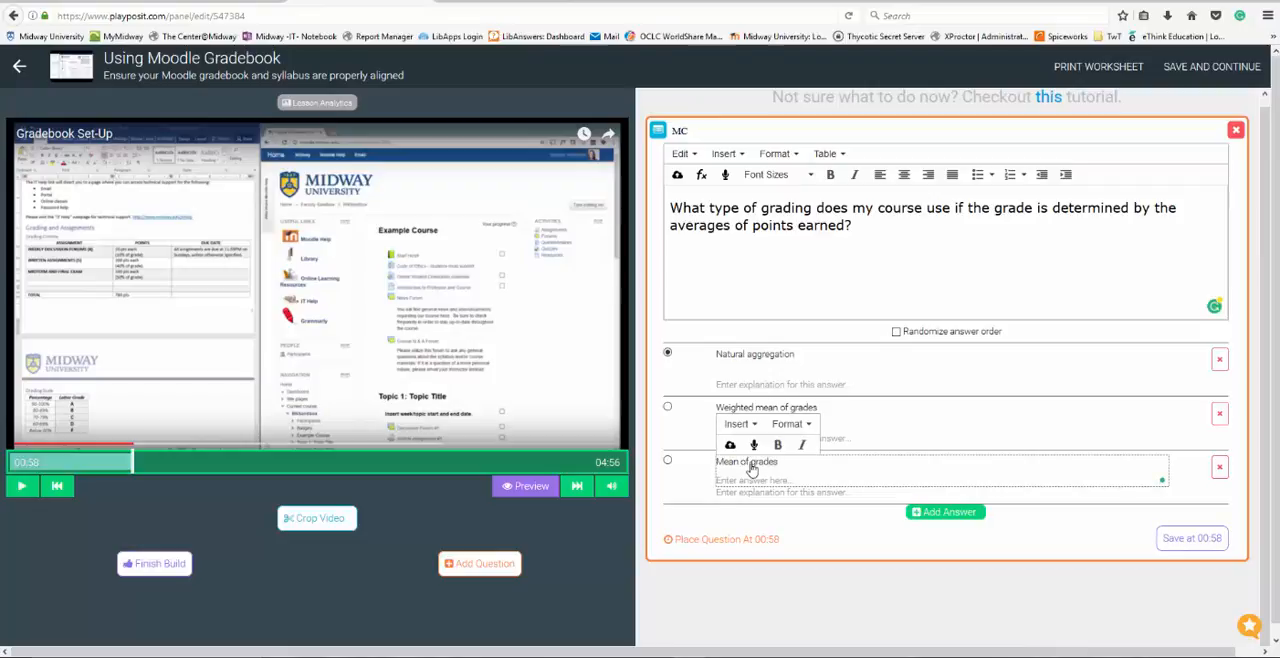
click(943, 512)
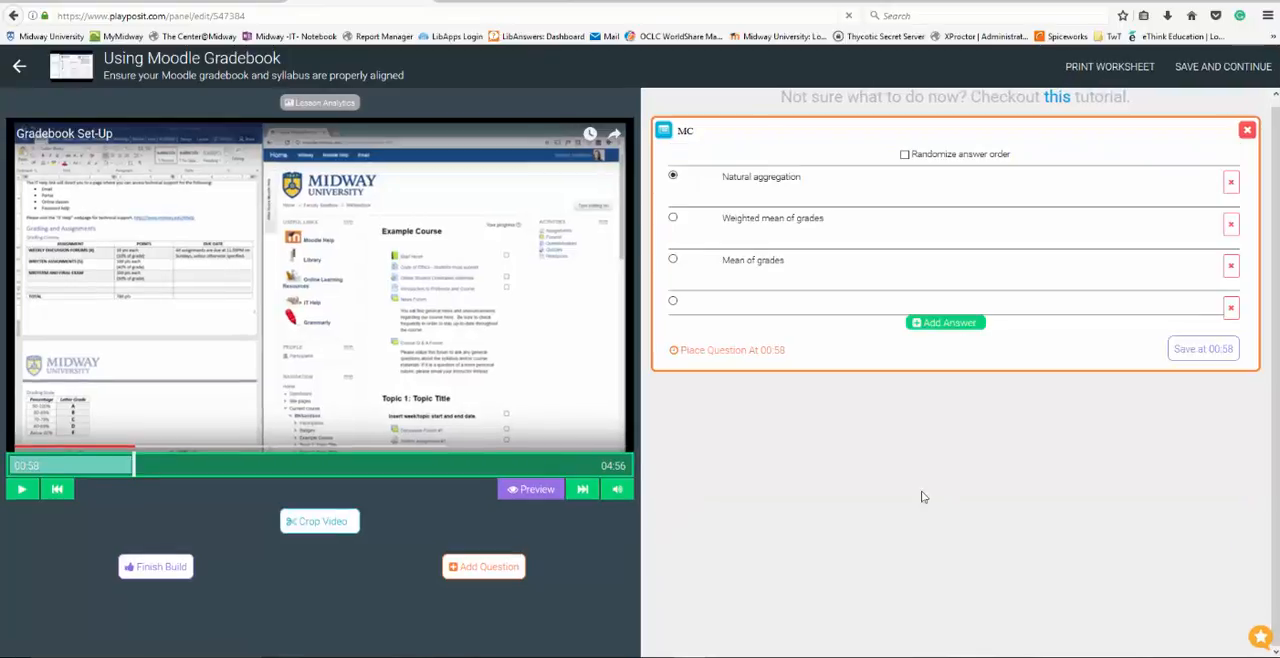
click(757, 516)
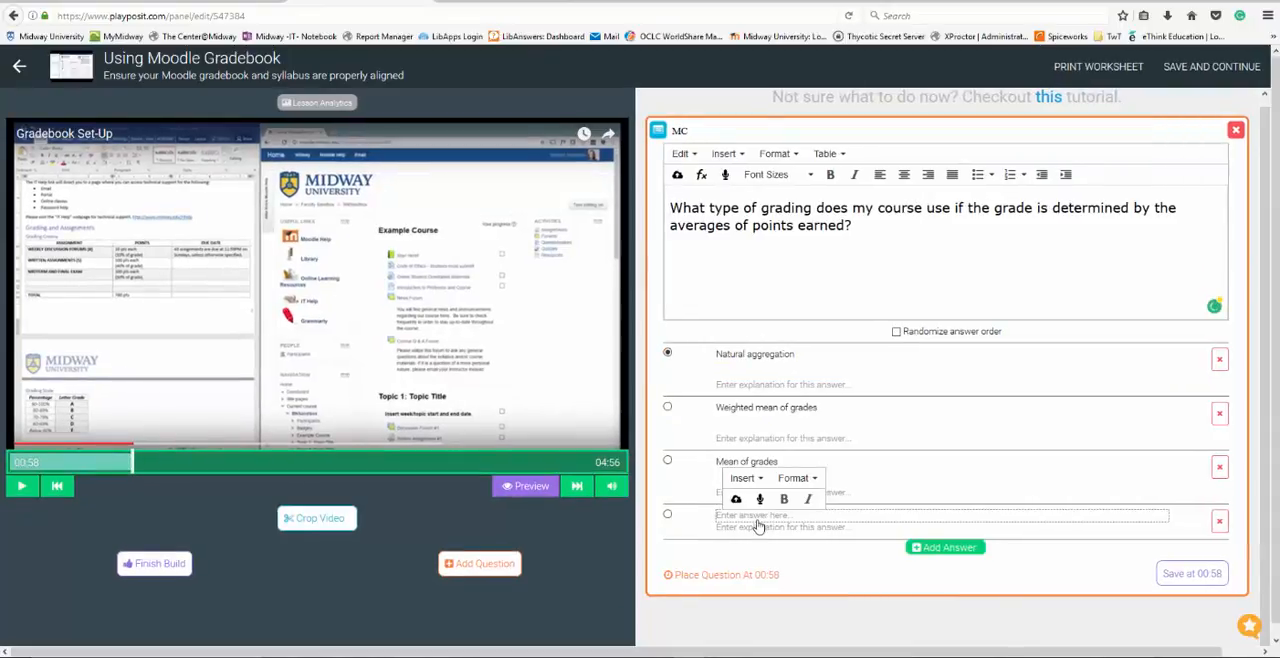
text(Sum of grades)
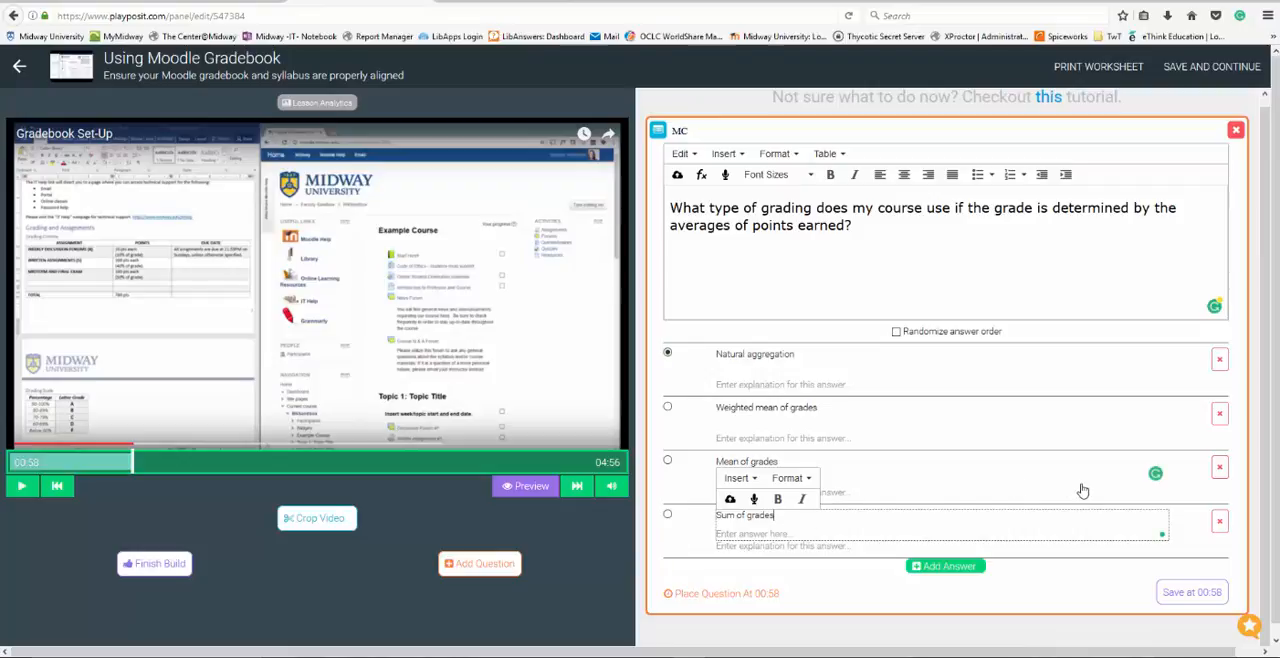
click(1181, 594)
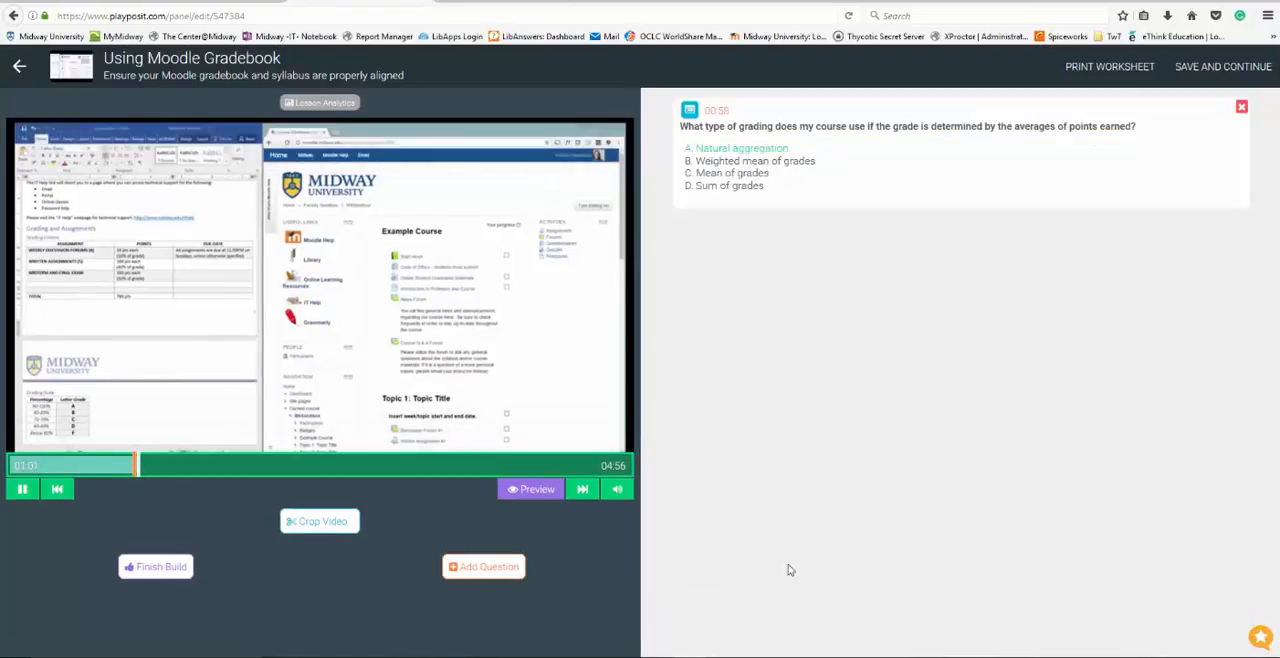
Add a free-response question at 01:07 asking "Which grading method fits your current syllabus?" and save it
click(486, 567)
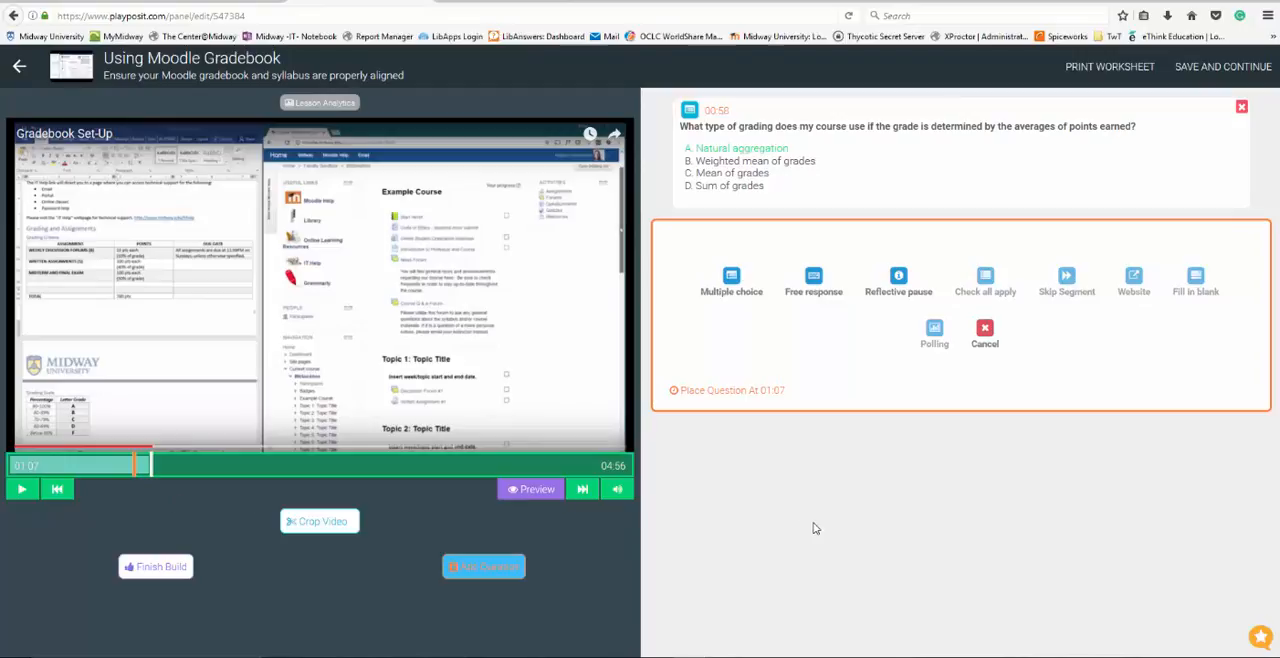
click(818, 280)
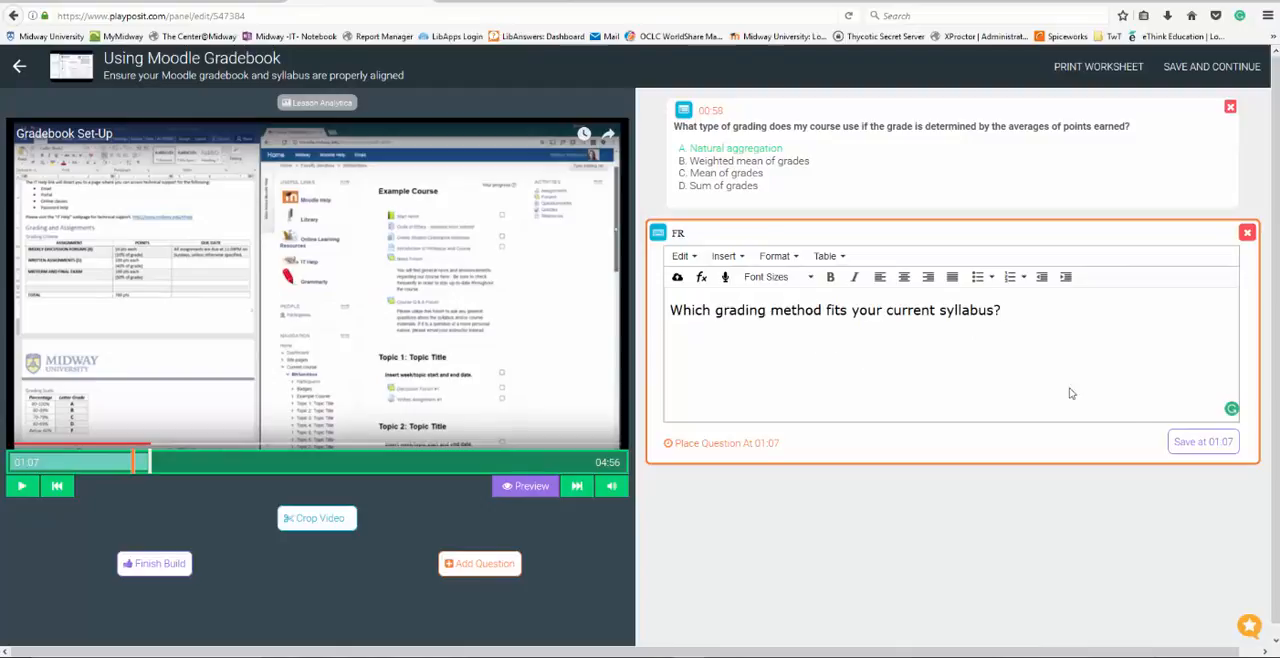
click(1203, 442)
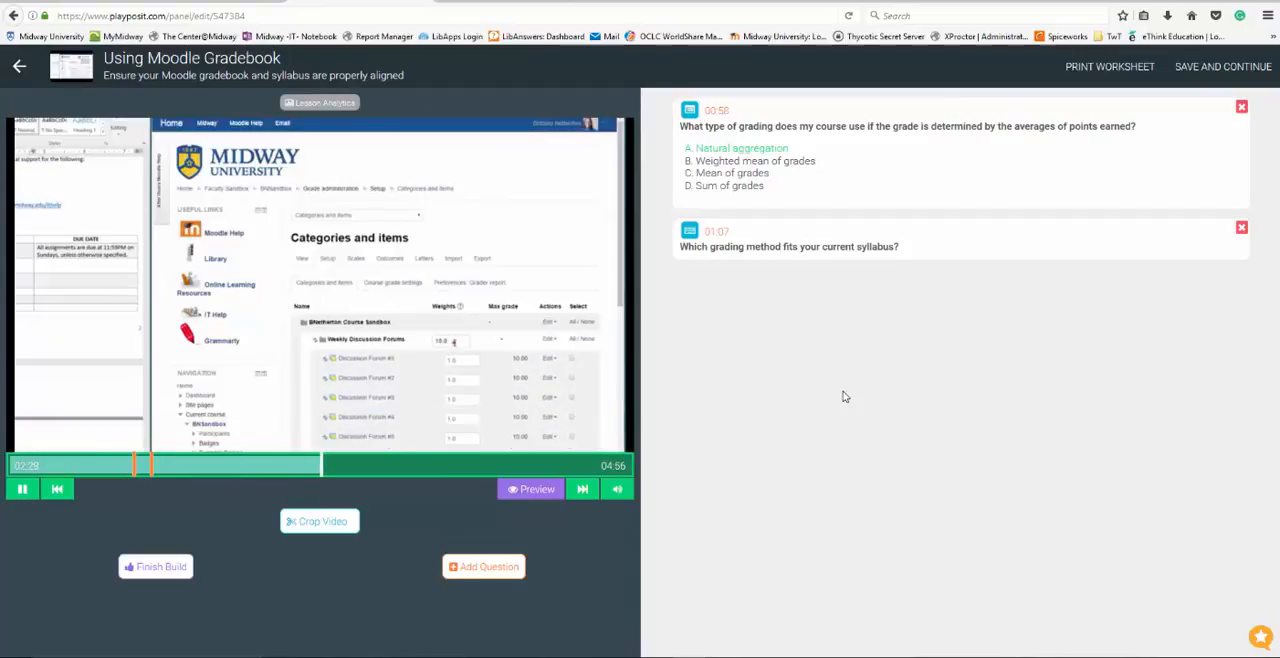
Save the bulb and assign it to the FDI2017SP class with a due date of February 8, 2017
click(1217, 68)
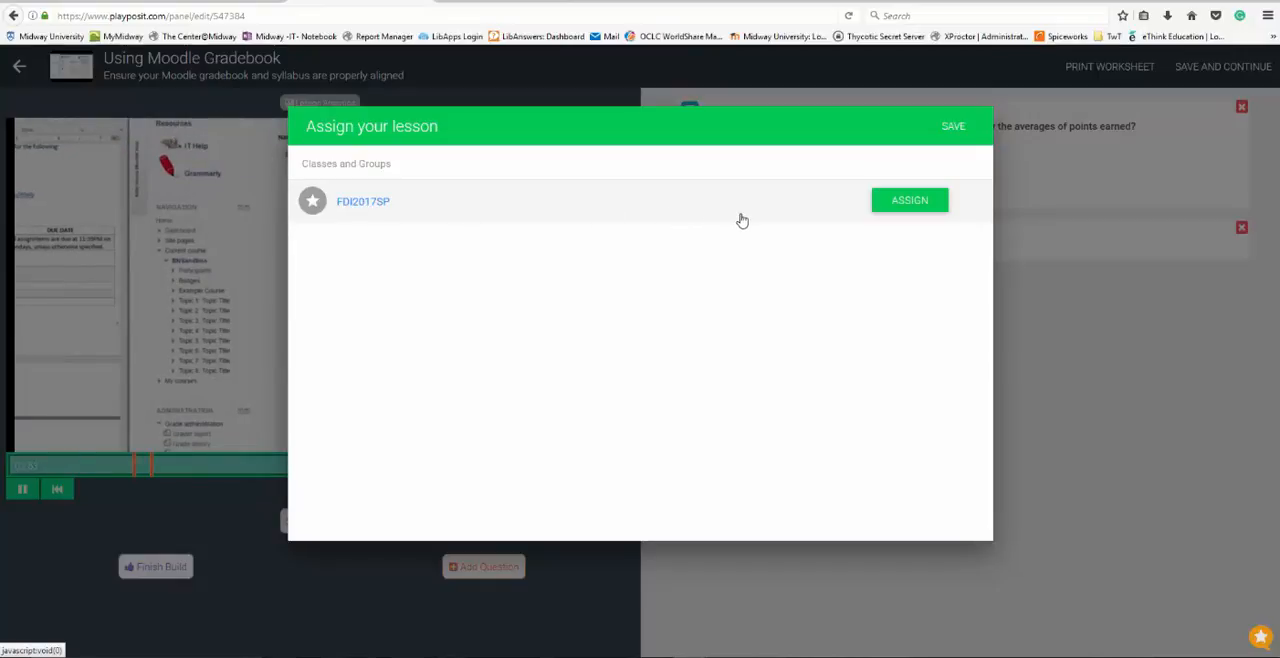
click(910, 200)
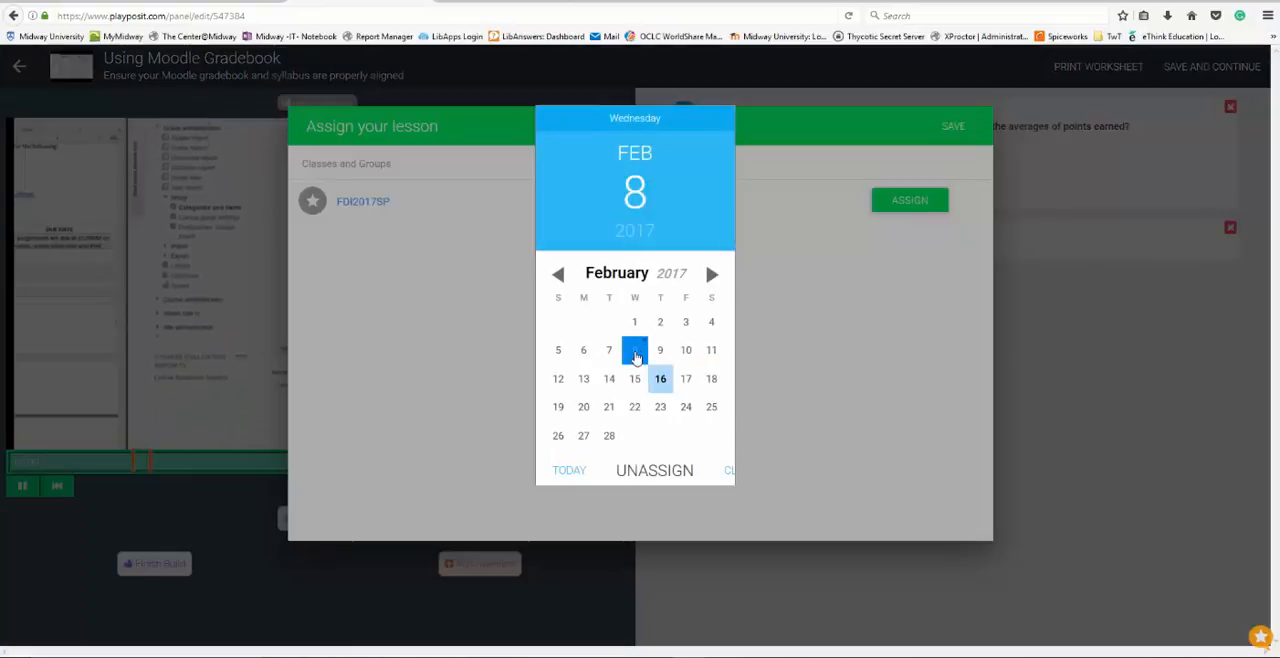
click(636, 355)
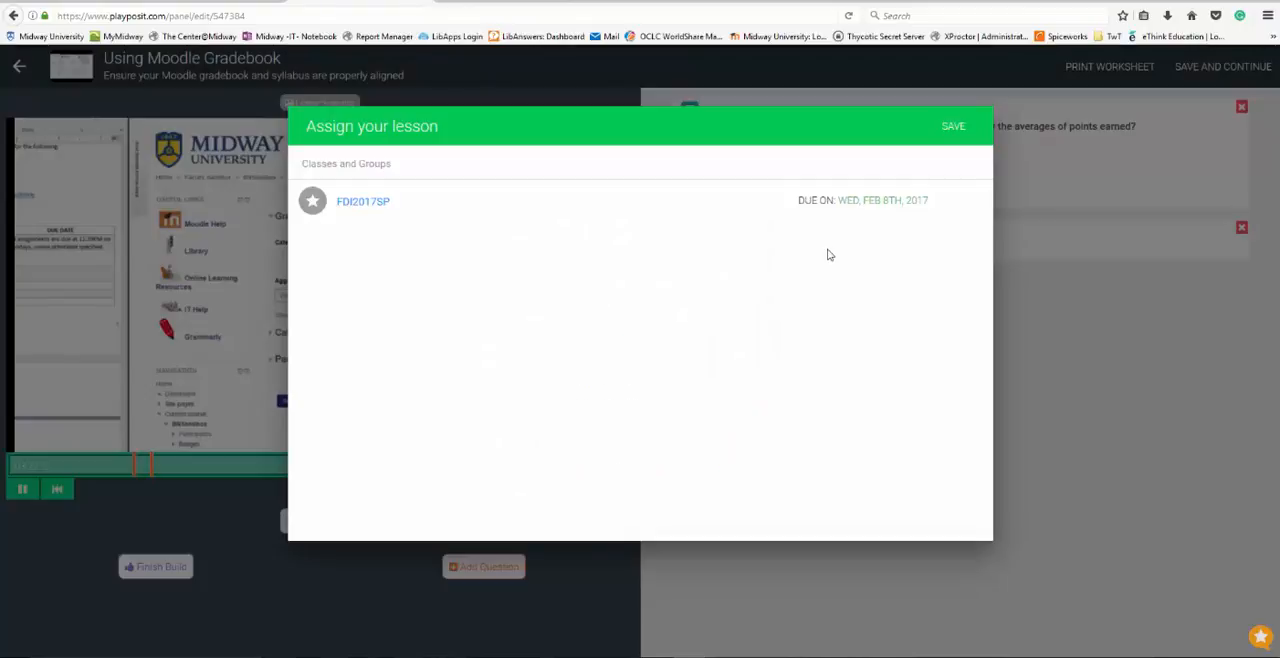
click(952, 128)
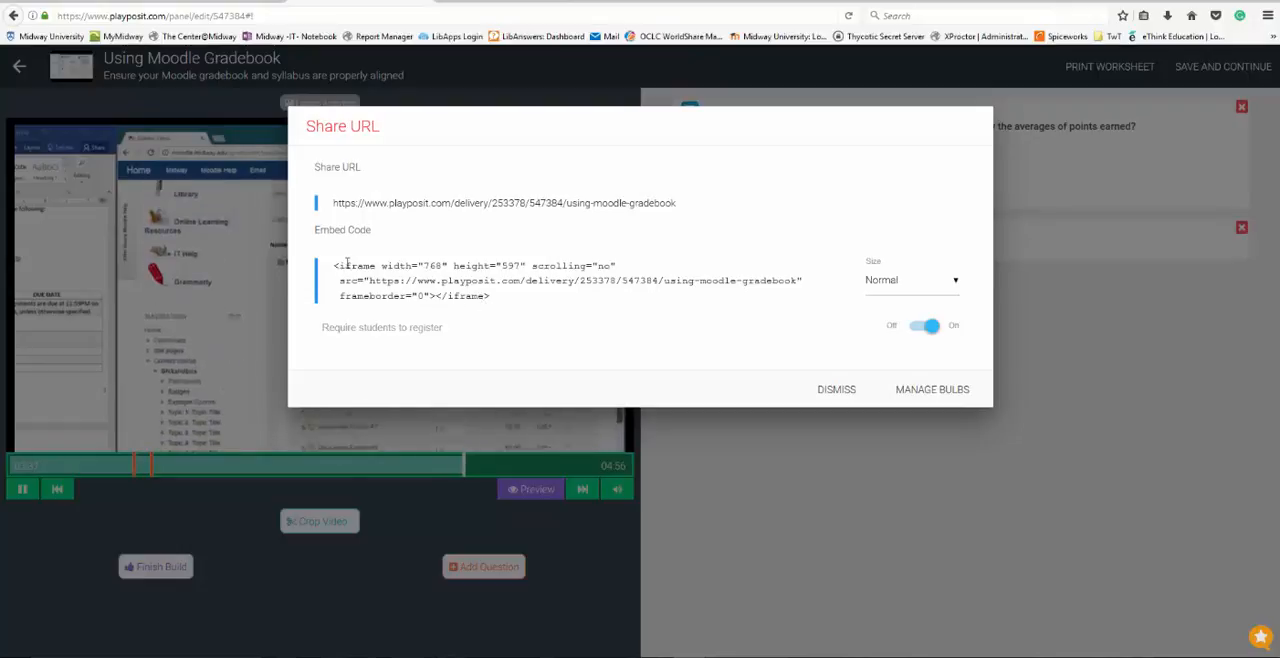
click(828, 389)
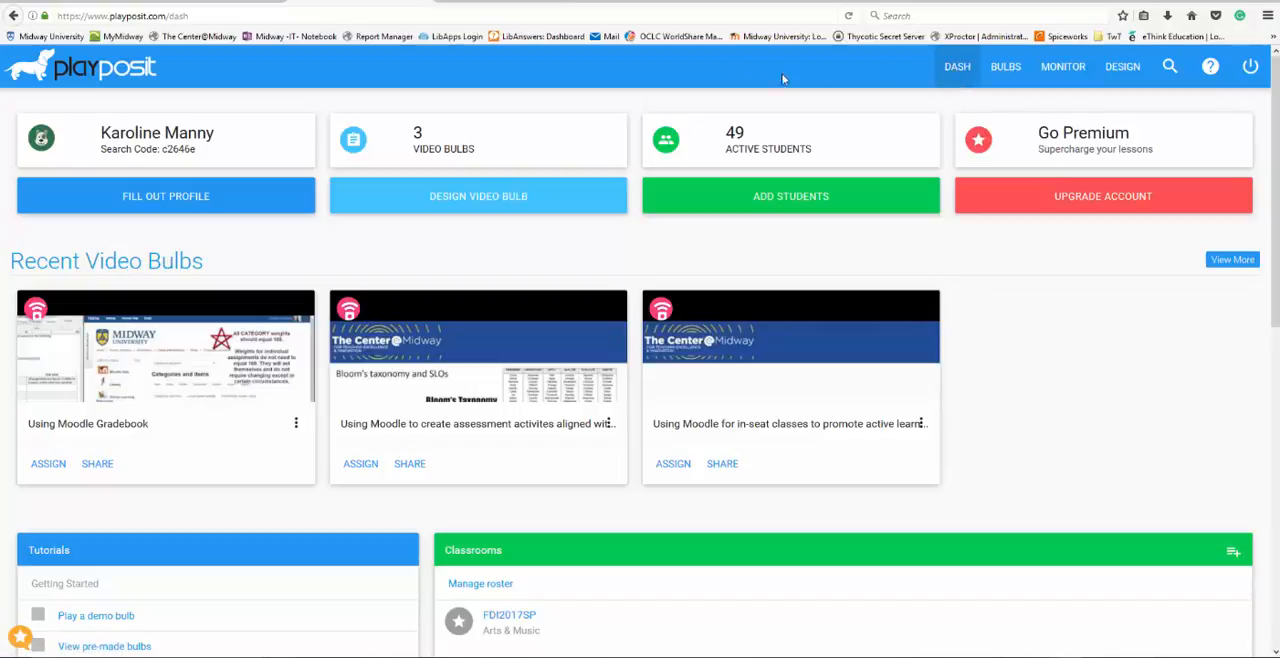
From the dashboard, add a classroom named "Test classroom" with the subject Technology
click(955, 67)
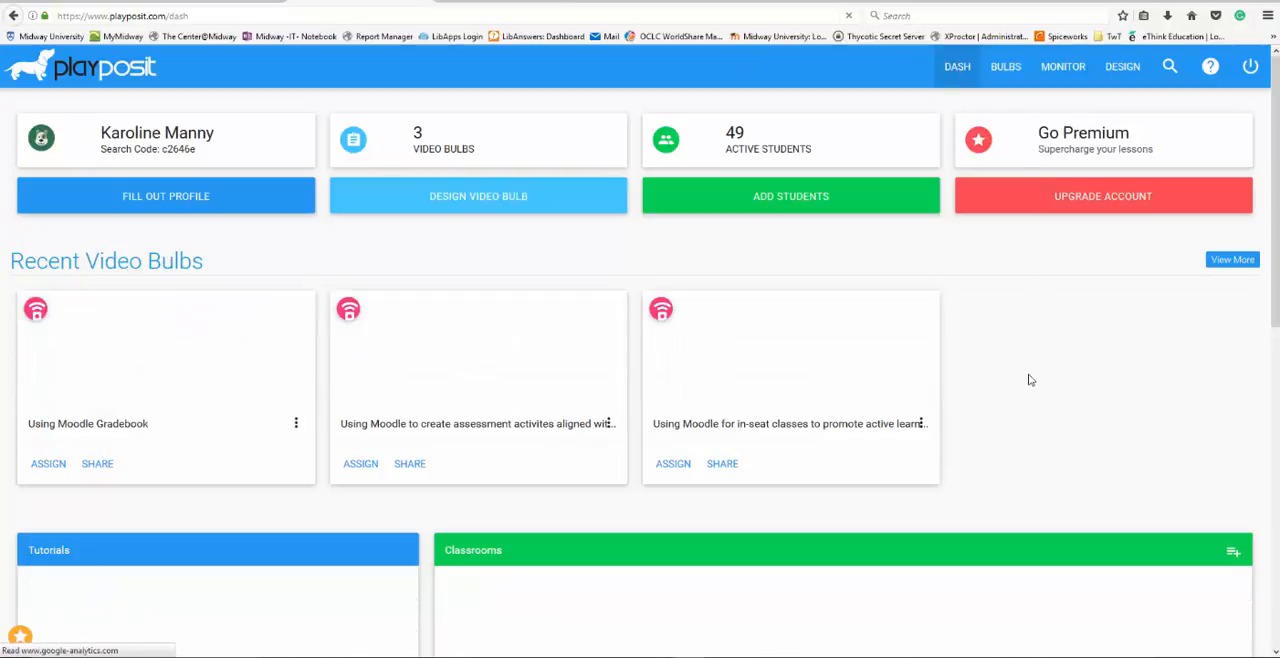
scroll(1030, 380, down, 3)
scroll(1030, 379, down, 2)
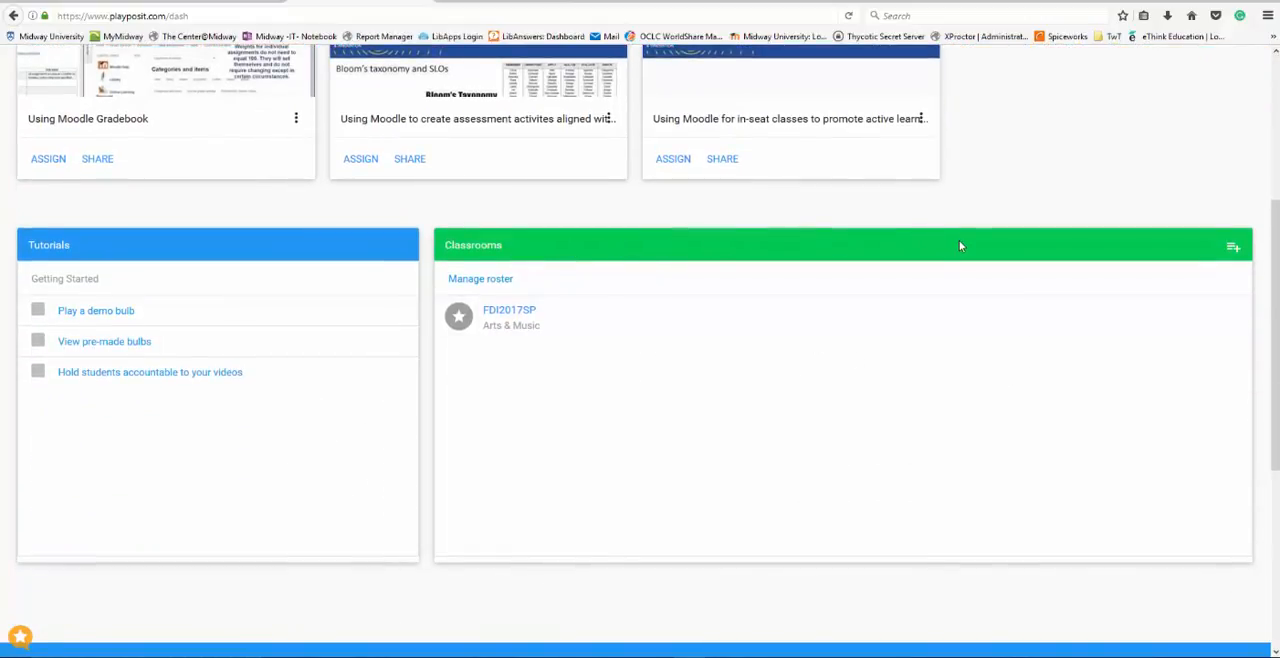
click(1234, 250)
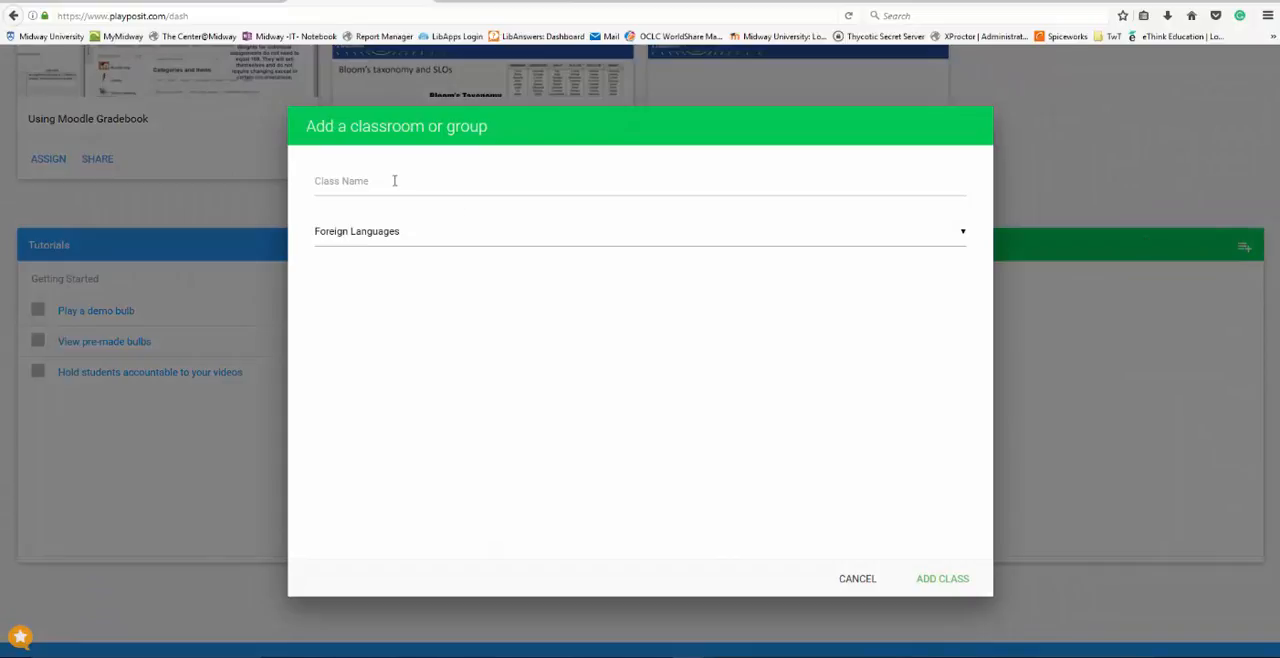
click(394, 181)
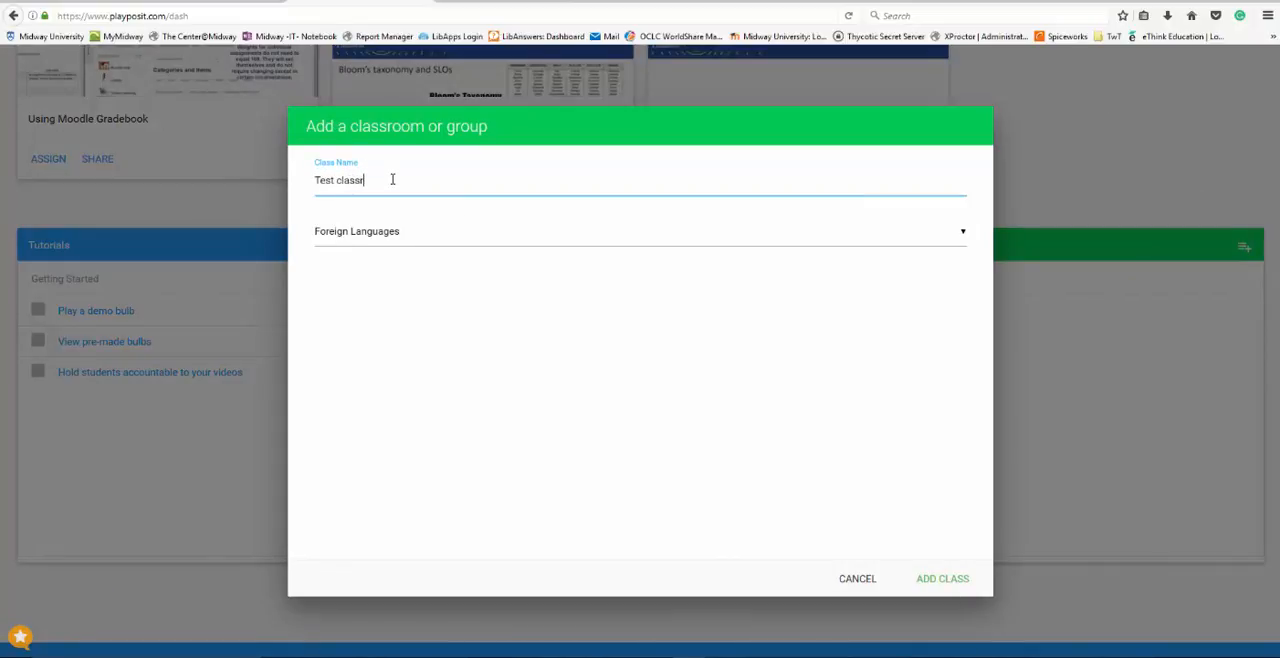
click(960, 234)
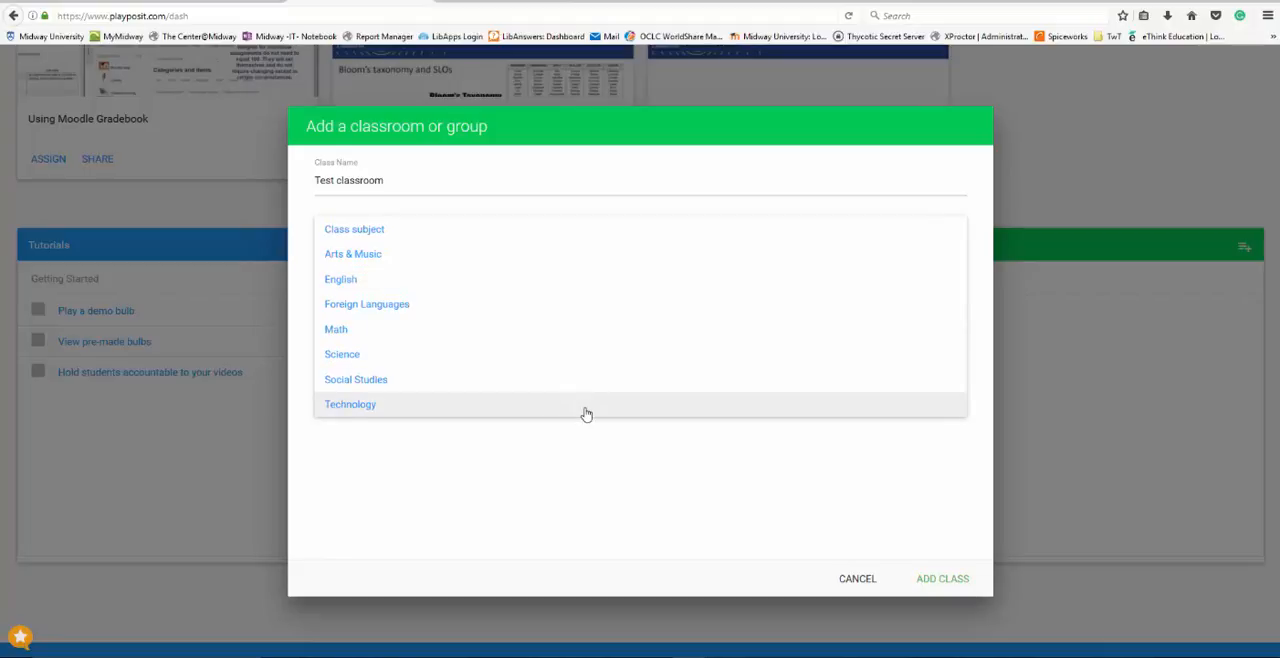
click(586, 410)
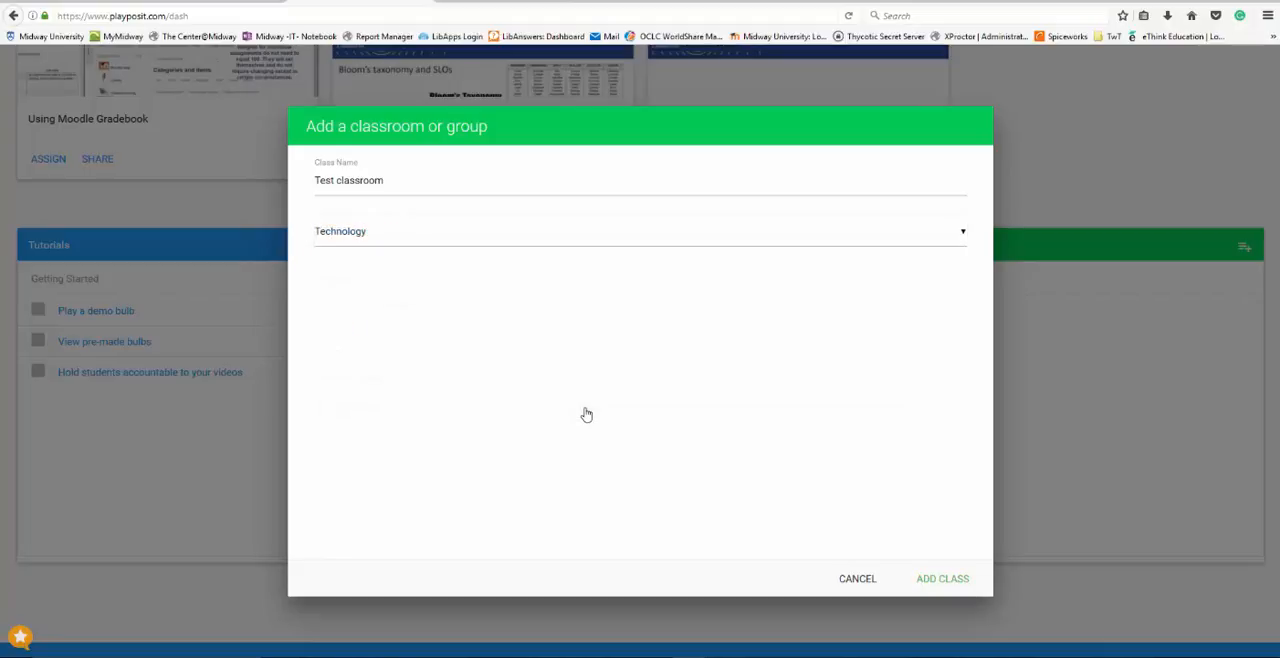
click(943, 580)
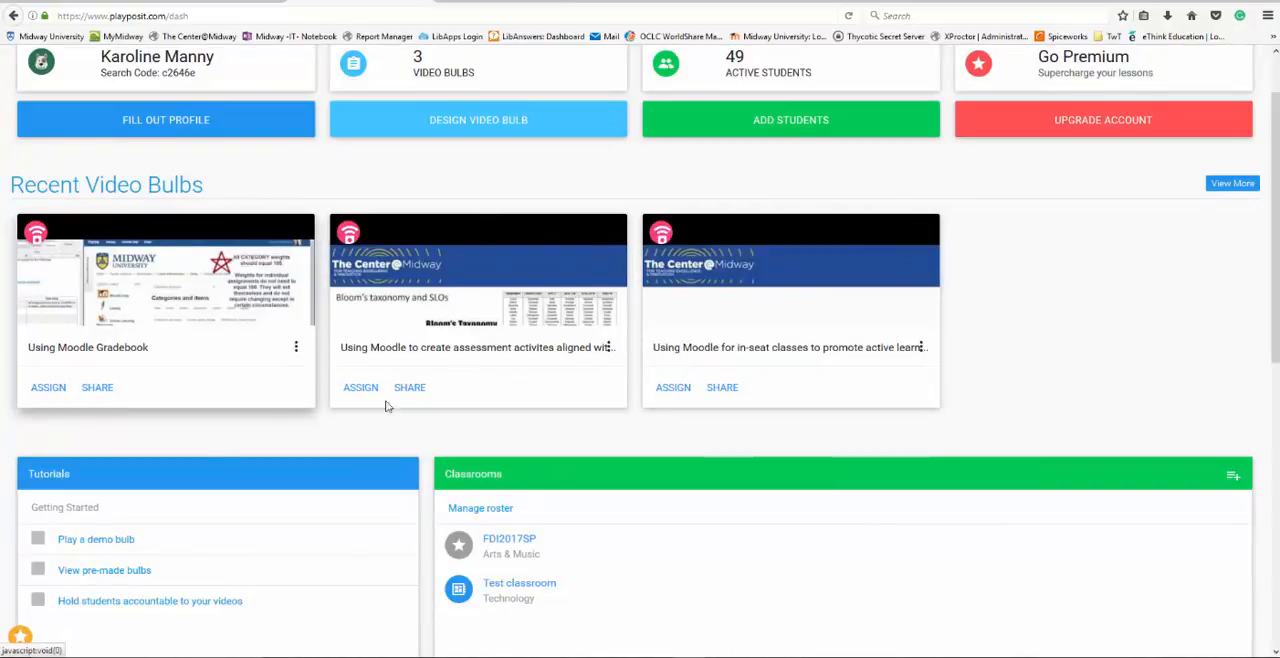
Assign the bulb on using Moodle for in-seat classes to Test classroom, due May 31, 2017, and save the assignment
click(676, 389)
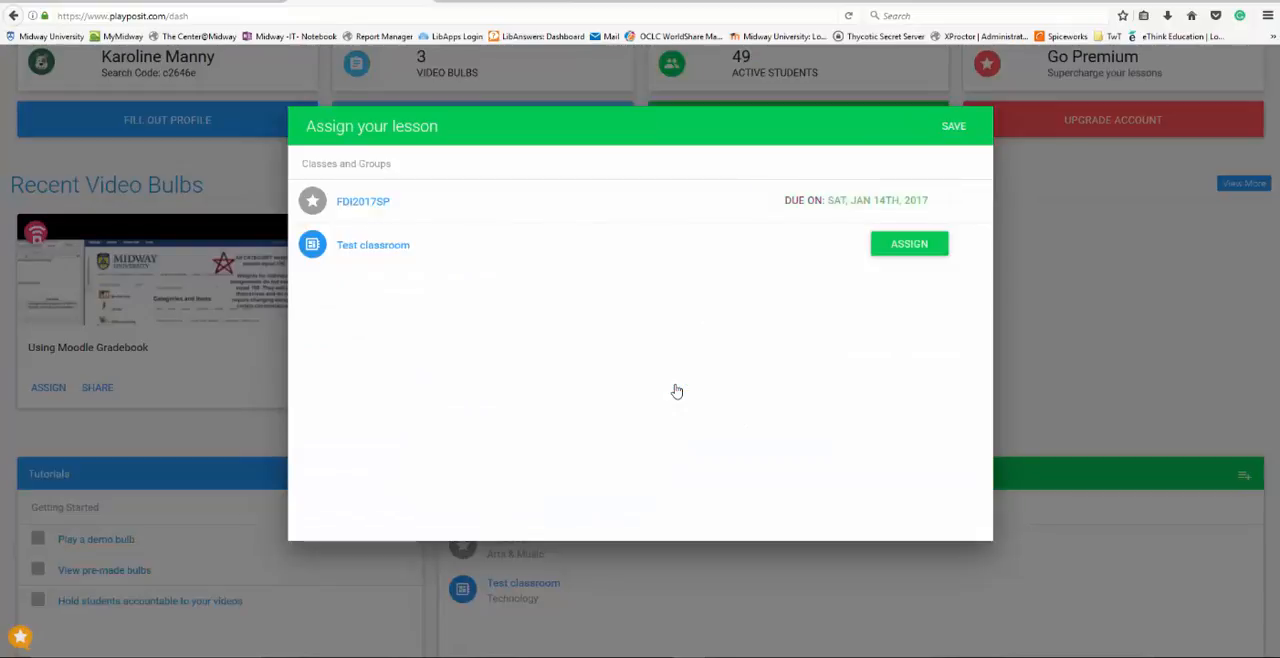
click(897, 247)
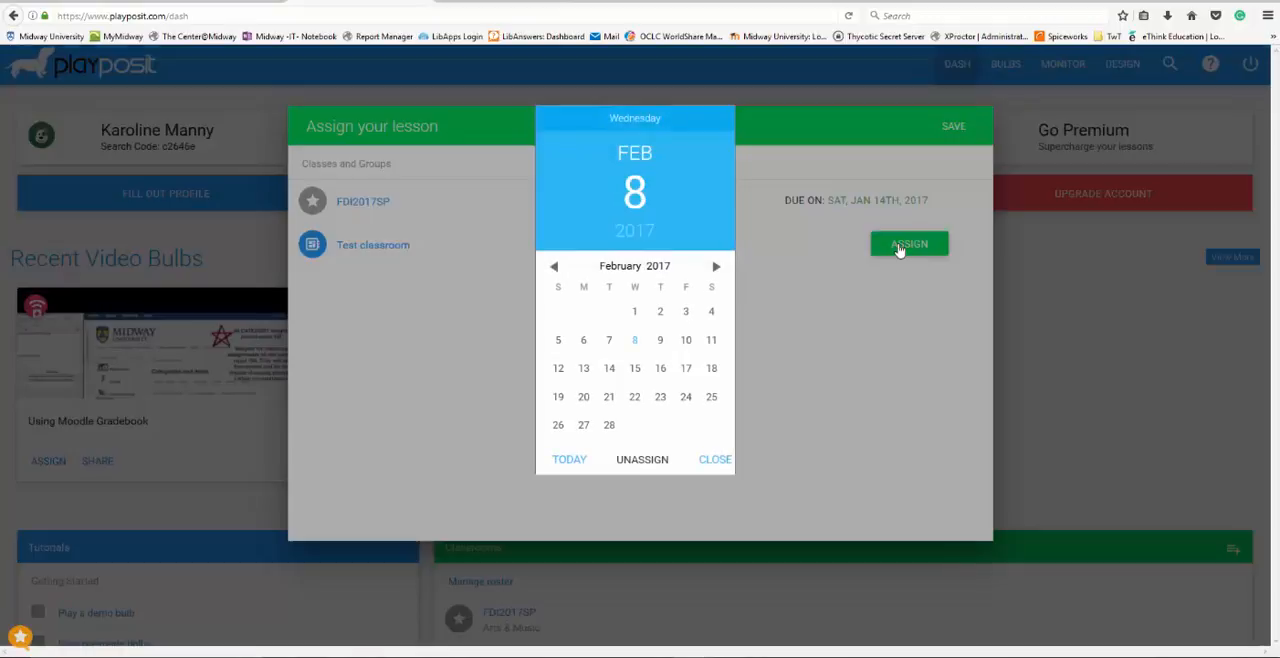
click(716, 266)
click(716, 266)
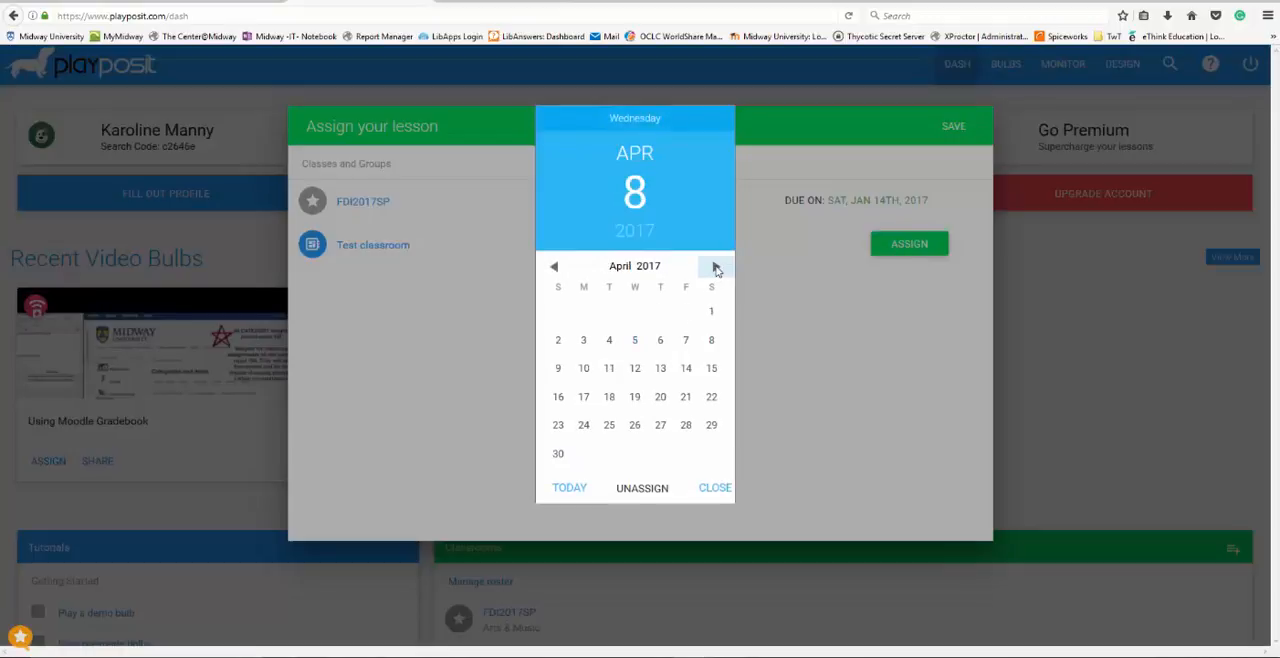
click(716, 266)
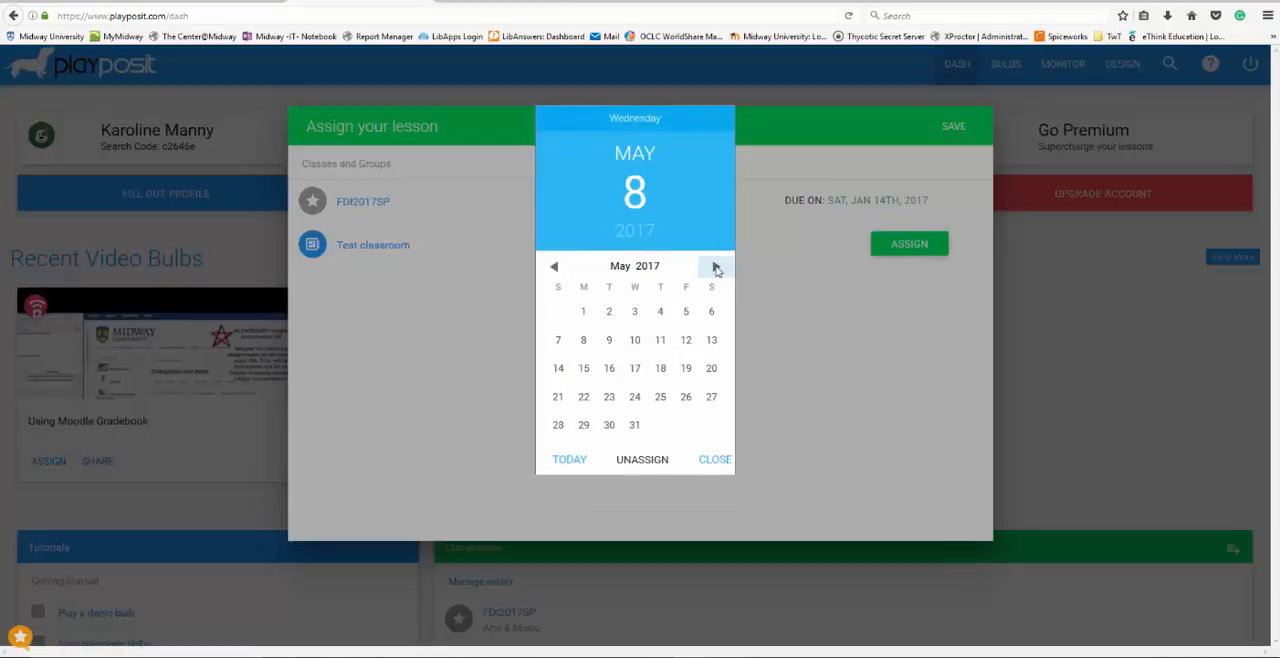
click(635, 426)
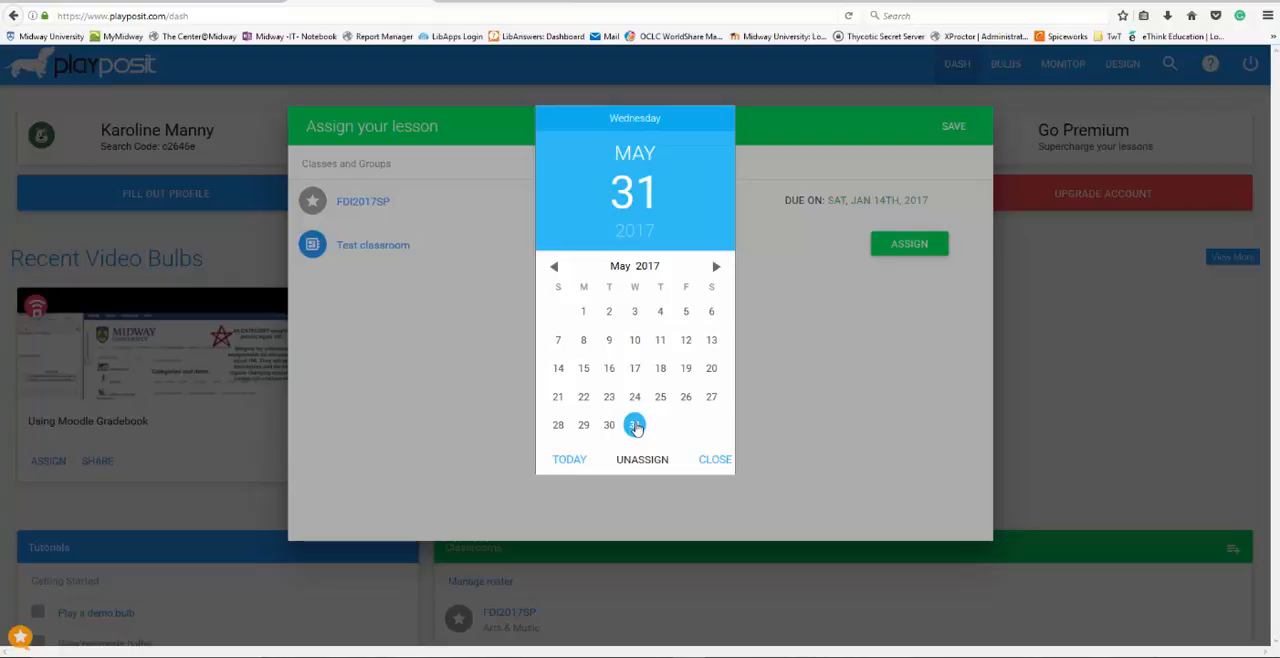
click(841, 428)
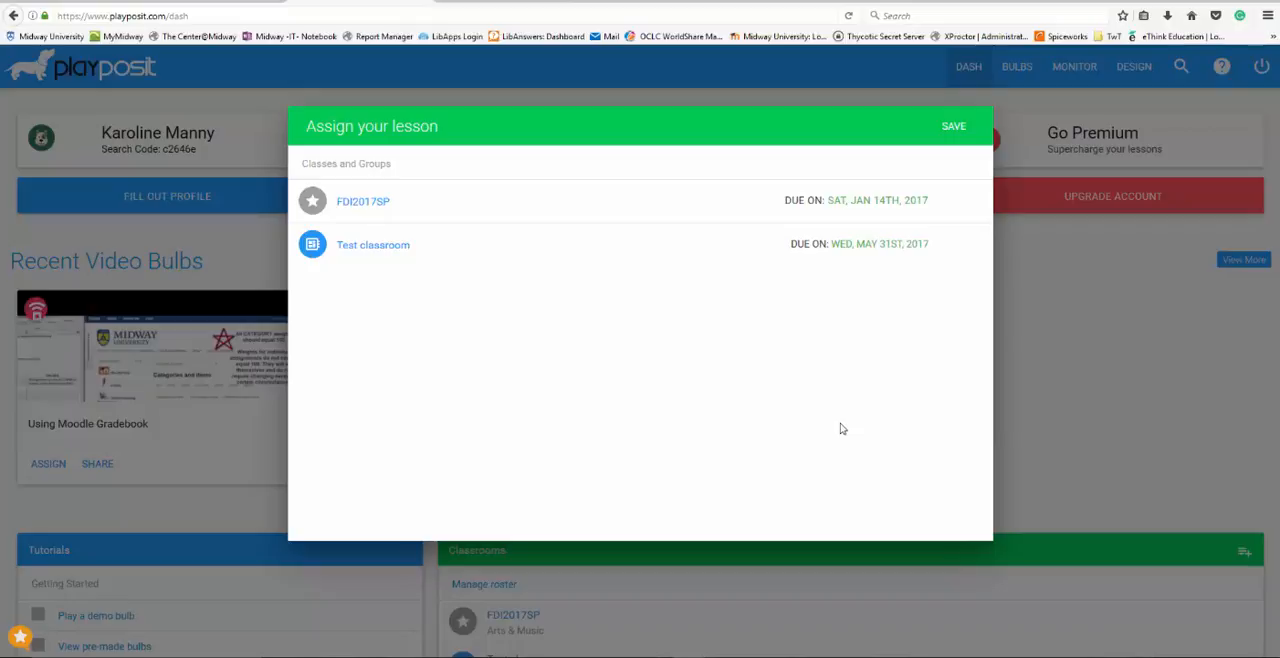
click(953, 129)
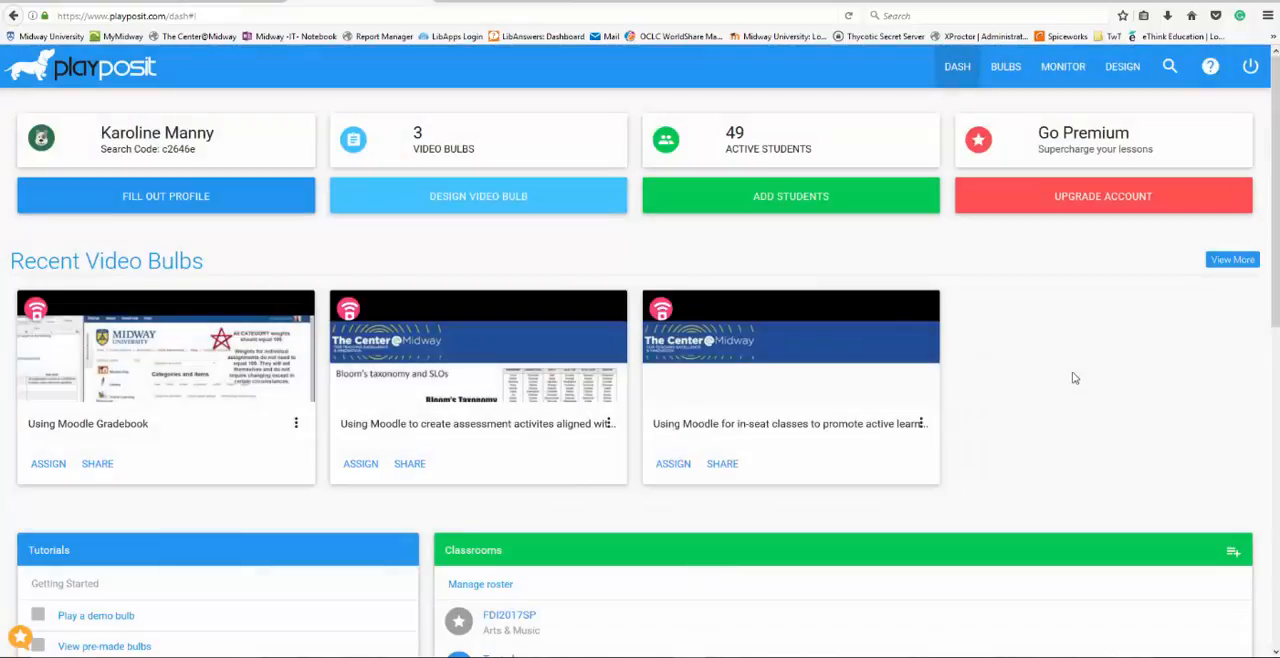
Examine Test classroom's assigned bulb and its student results, and return to the dashboard
scroll(1005, 379, down, 3)
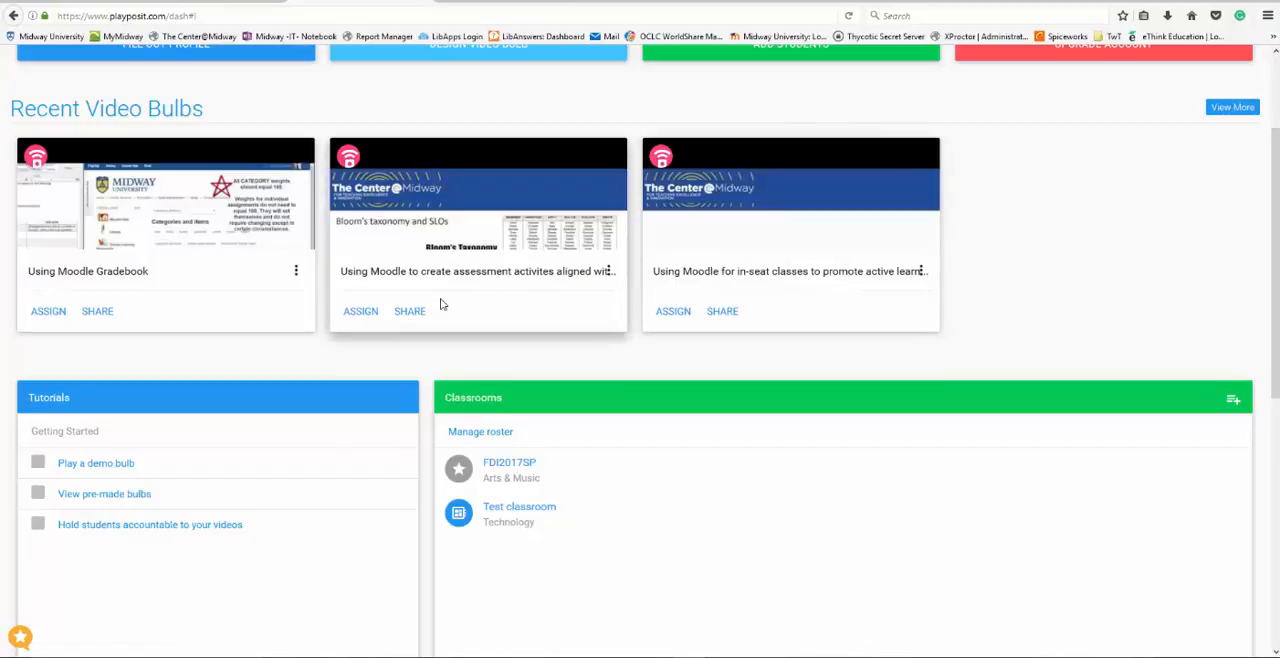
click(517, 508)
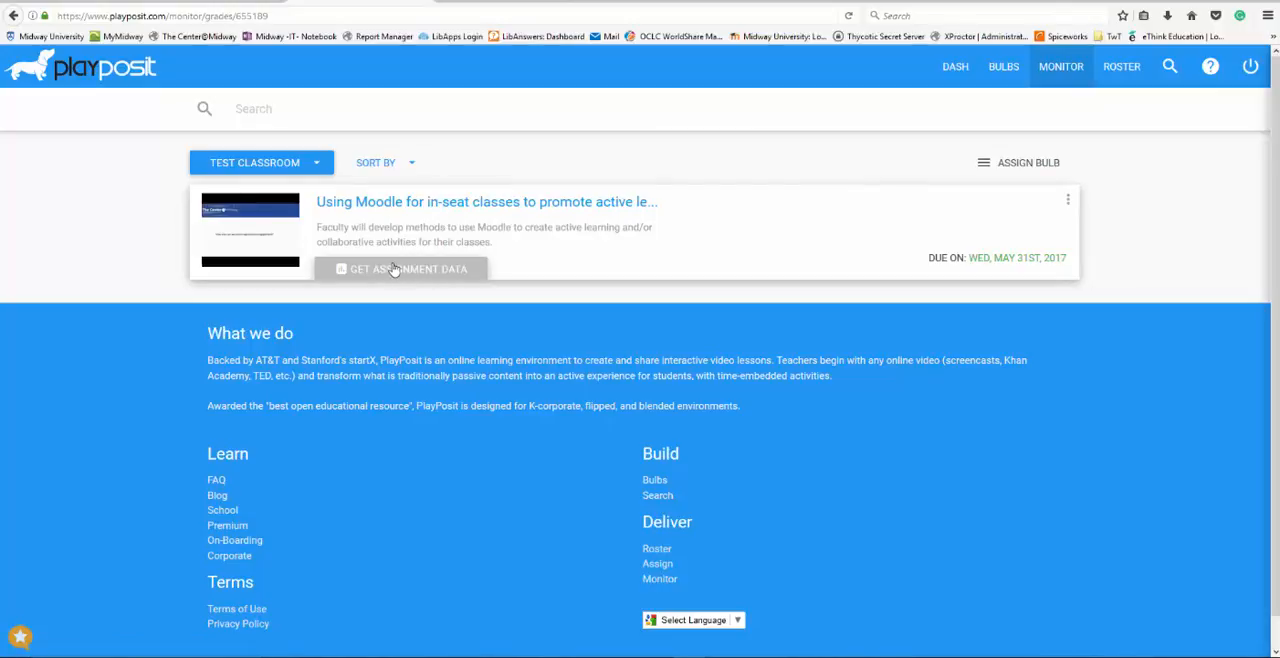
click(250, 238)
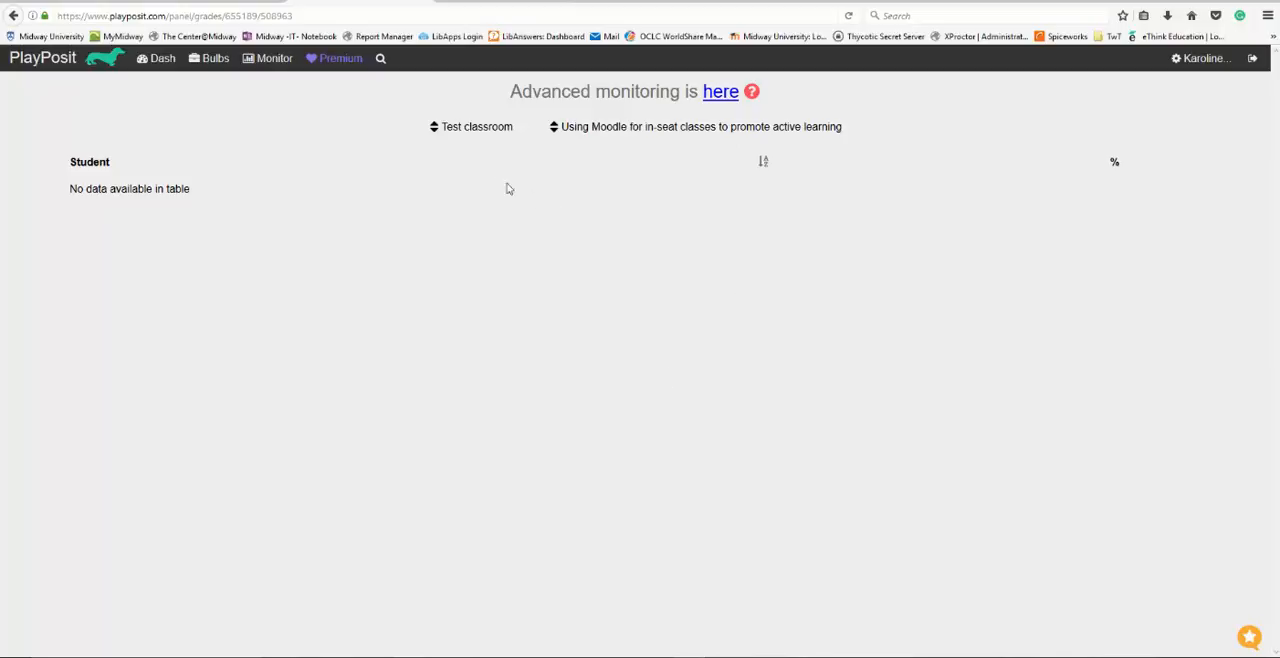
click(14, 16)
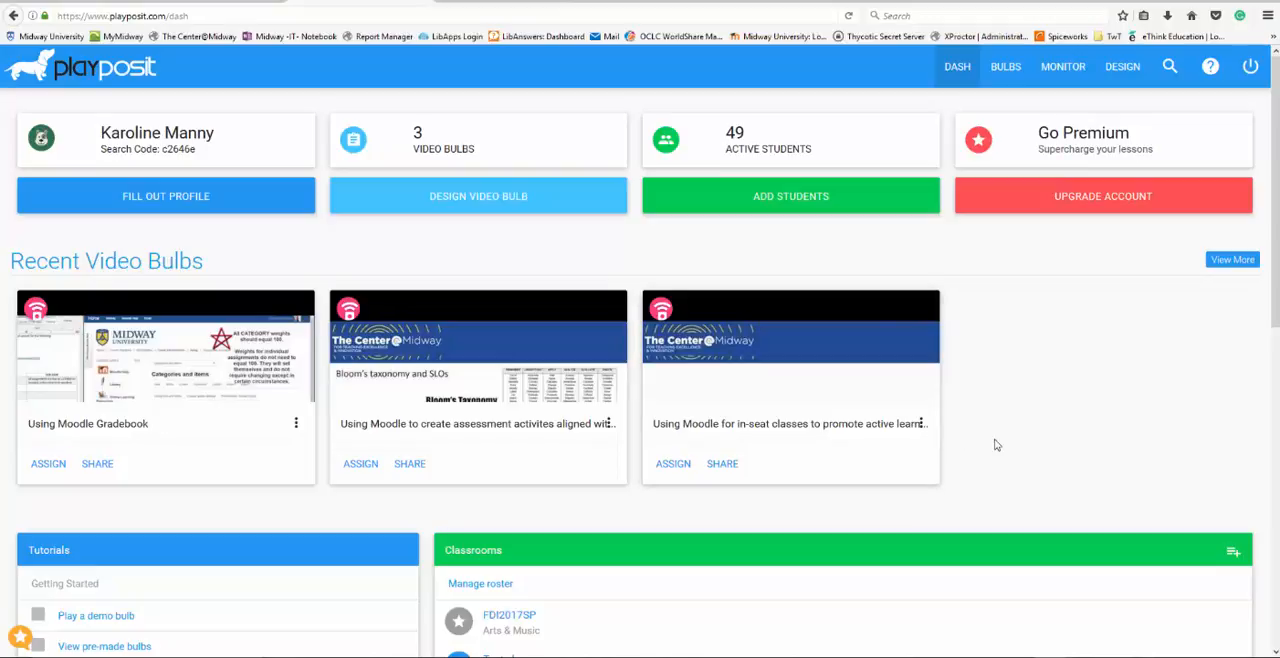
View the share URL and embed code of the bulb on using Moodle for in-seat classes
click(722, 464)
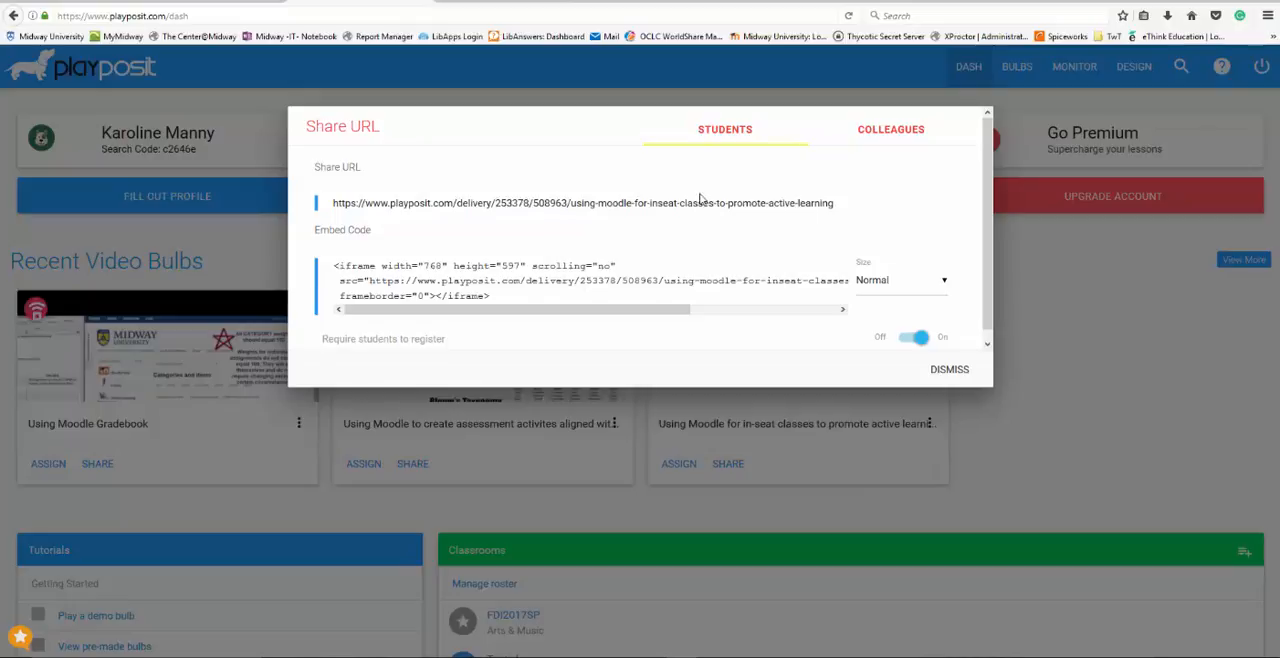
click(945, 372)
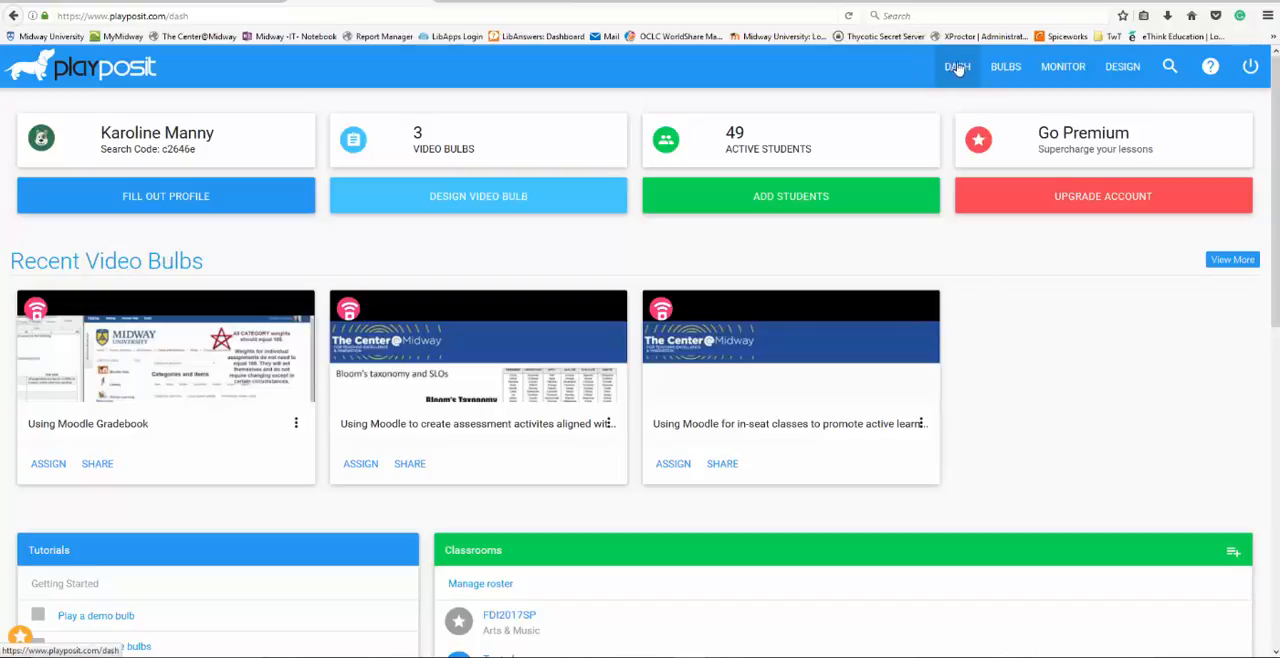
Open the student uploader and show the class choices for the first roster row
click(749, 202)
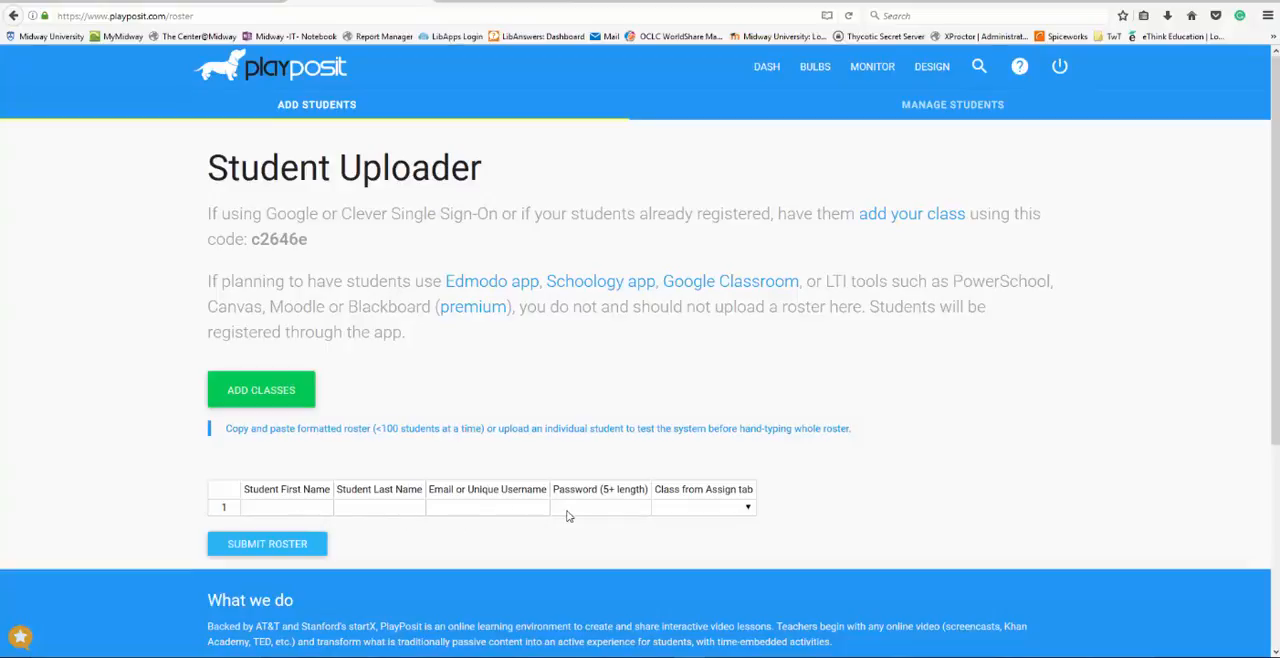
click(286, 510)
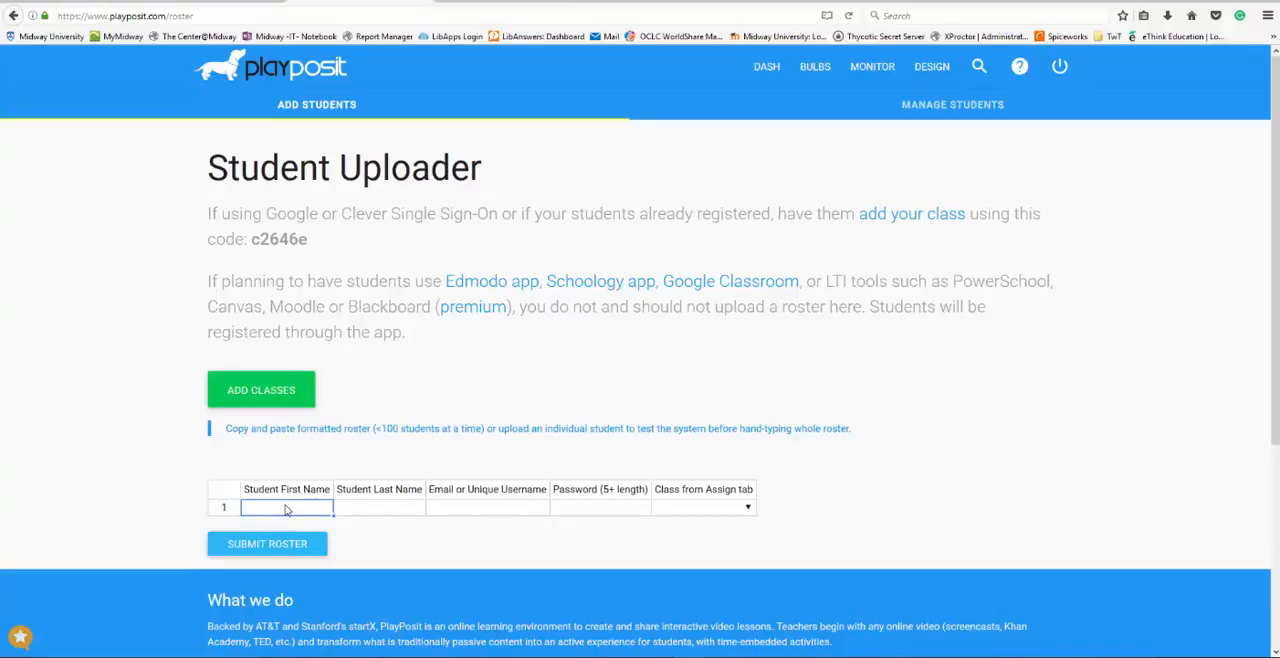
click(748, 507)
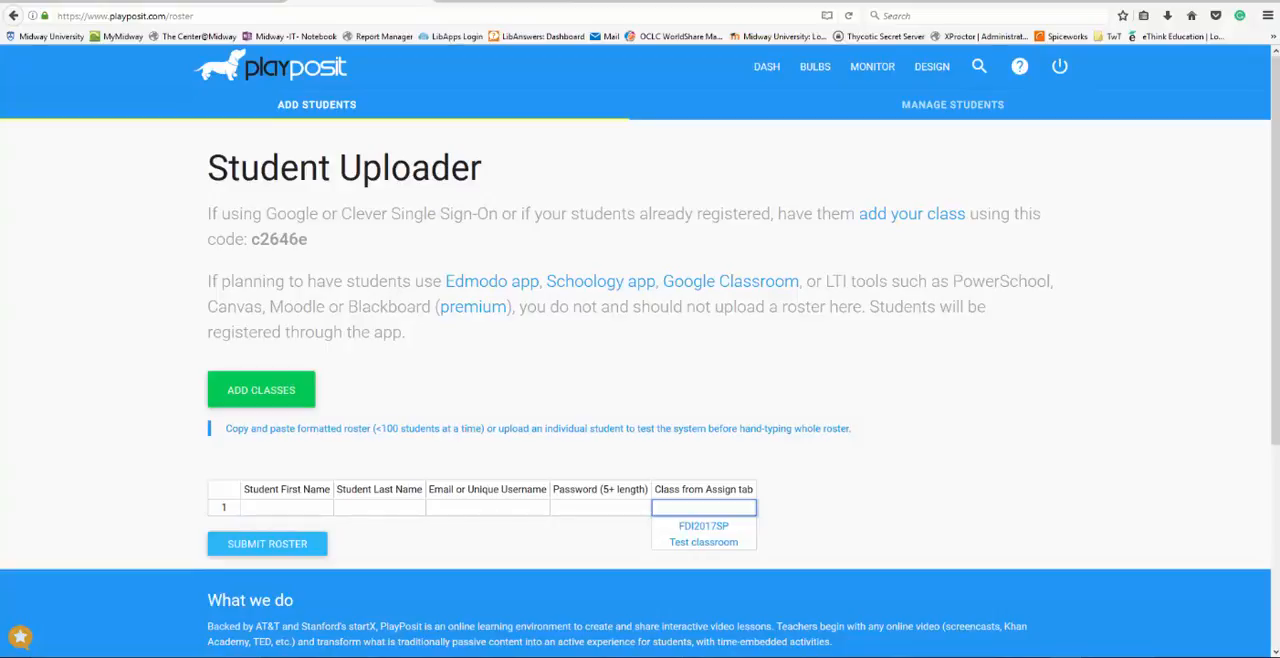
Copy both student rows with names, e-mails and passwords from the Excel workbook Book1 and paste them into the PlayPosit roster's first row
drag(1279, 16, 554, 16)
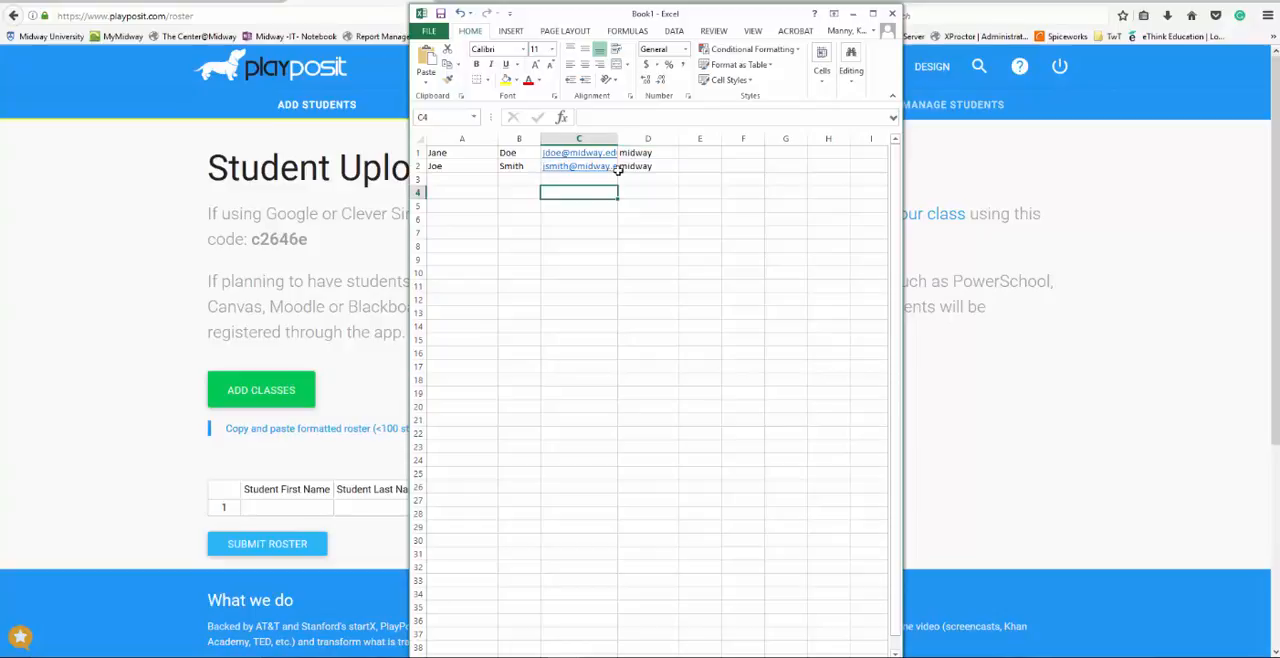
drag(440, 154, 630, 167)
key(ctrl+c)
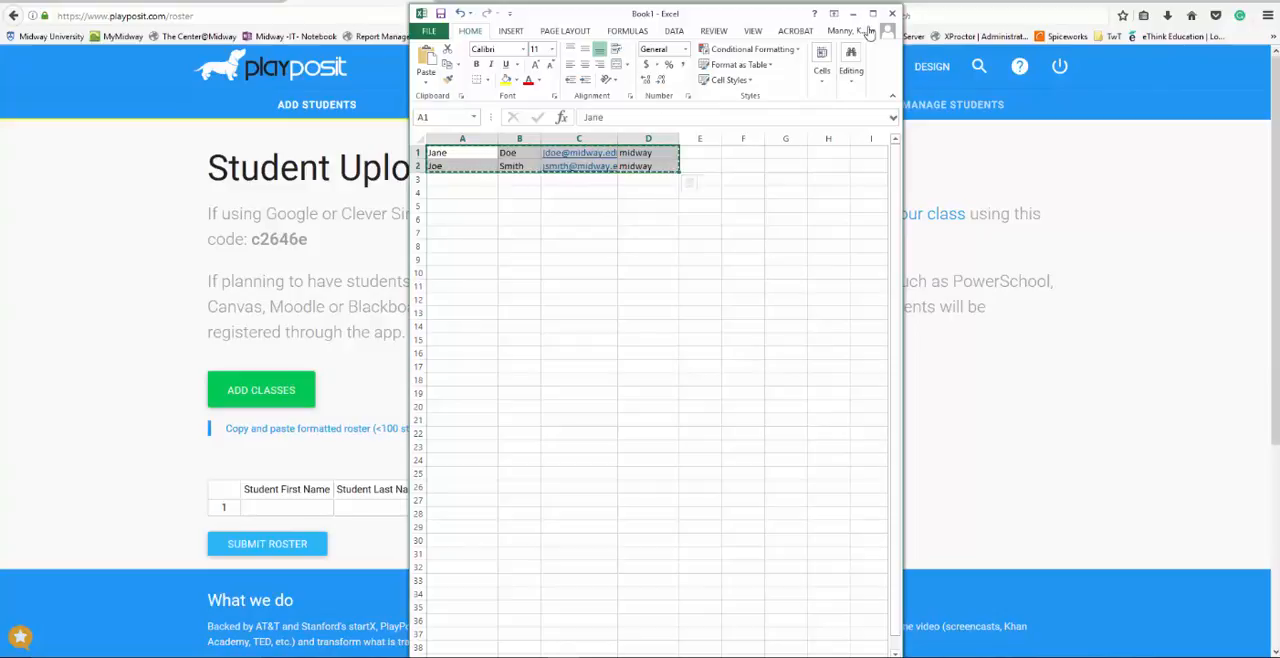
click(852, 13)
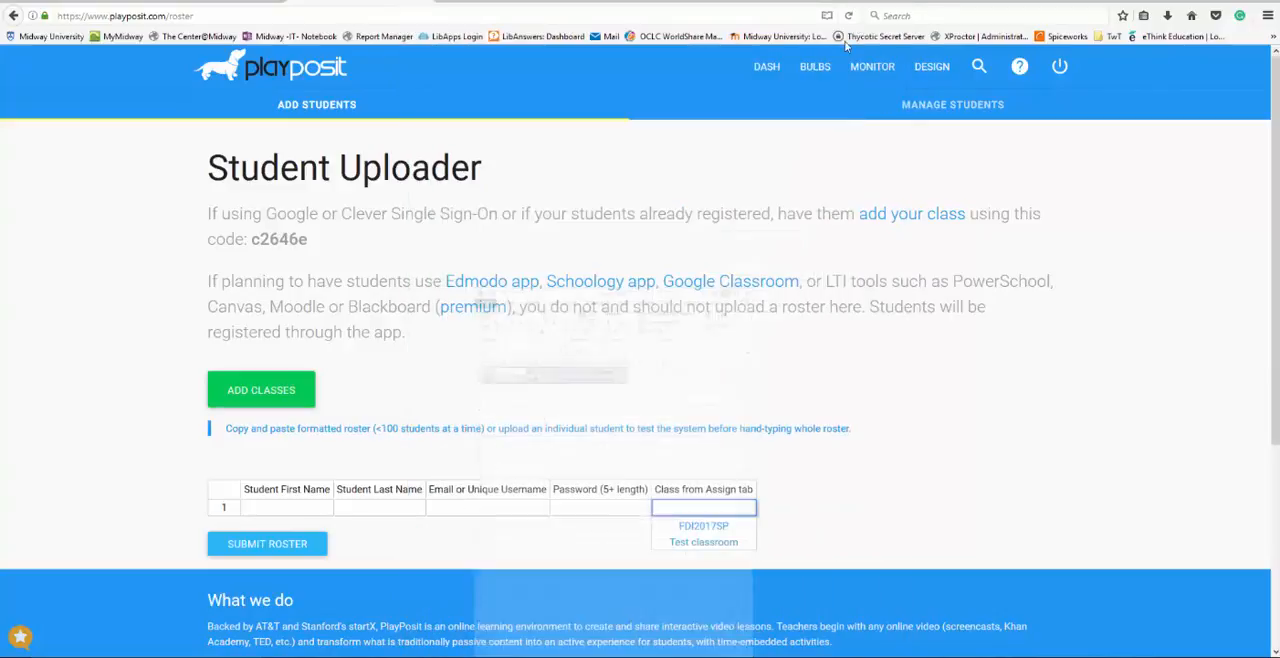
click(295, 512)
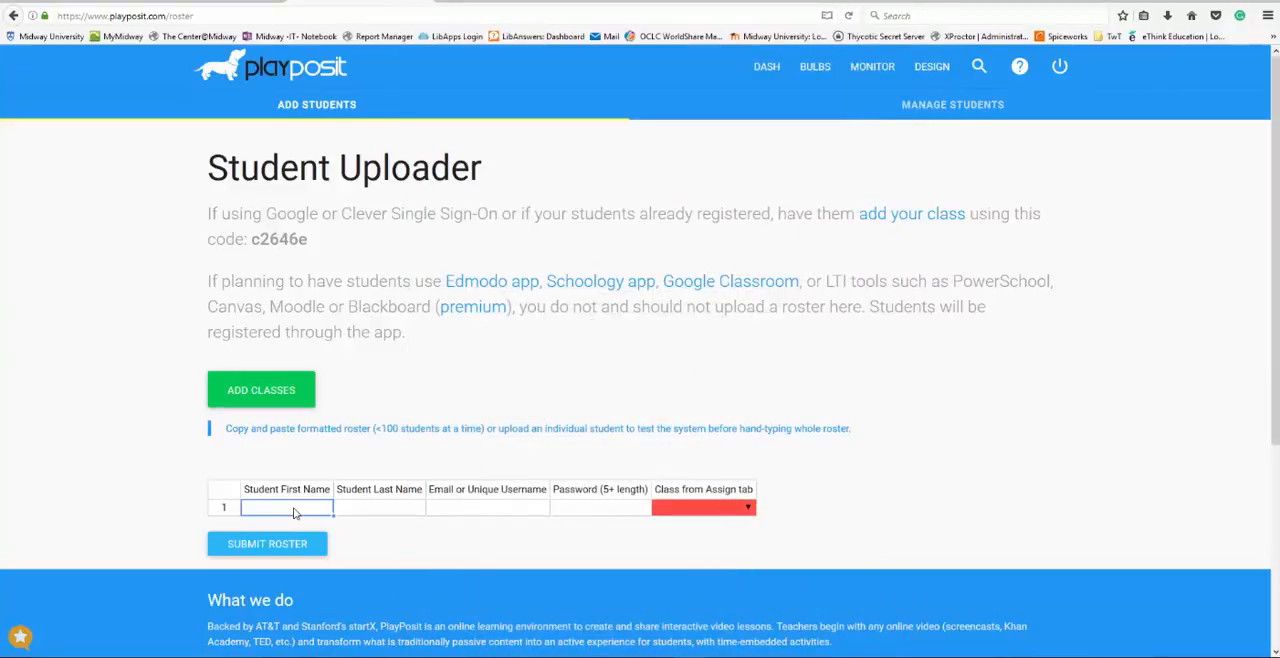
key(ctrl+v)
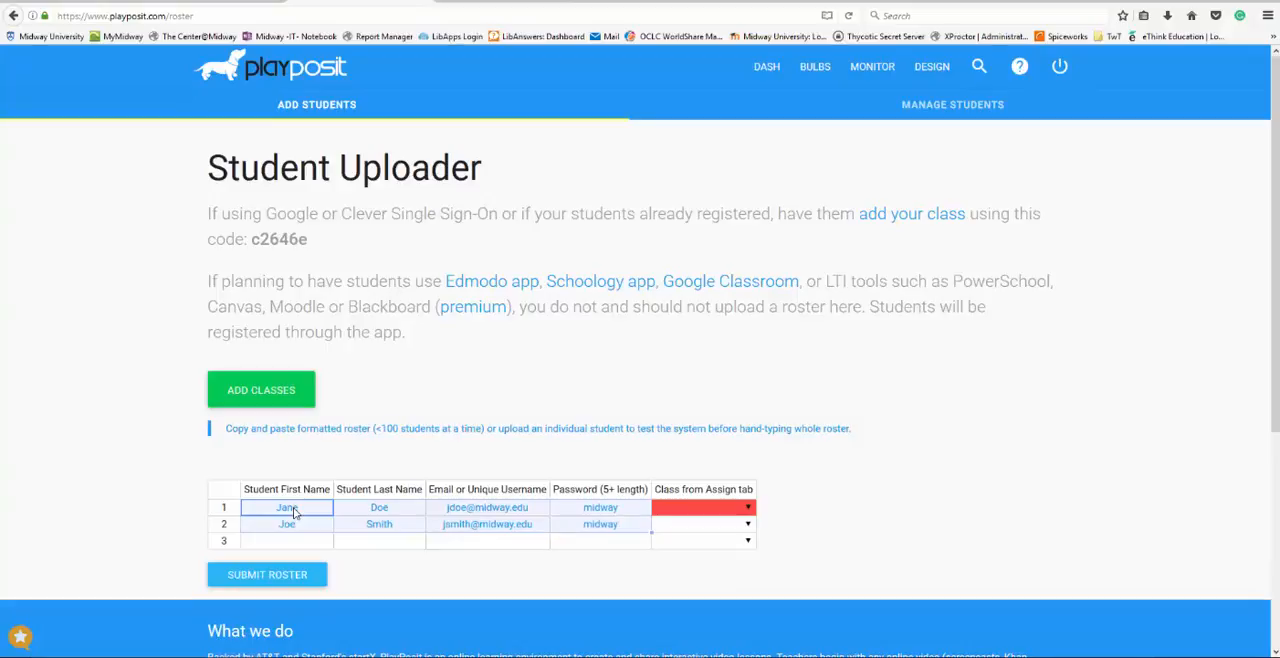
Set the class of both roster students to Test classroom and submit the roster
click(748, 509)
click(734, 541)
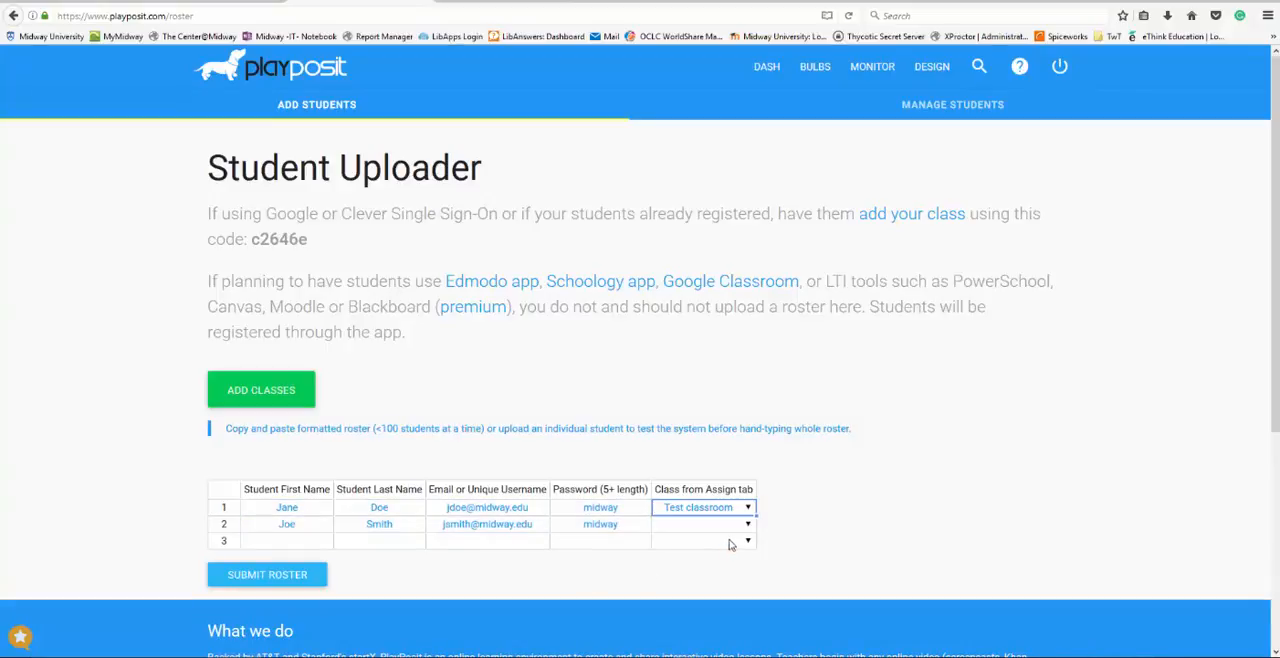
click(749, 527)
click(733, 557)
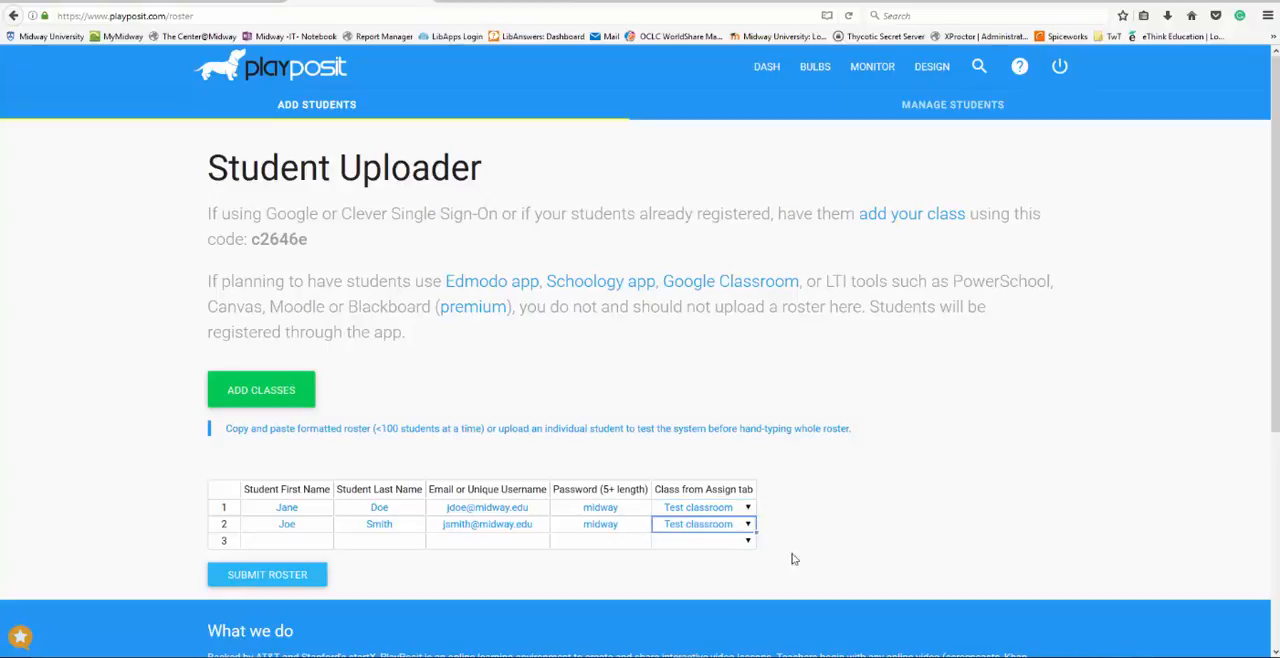
click(287, 576)
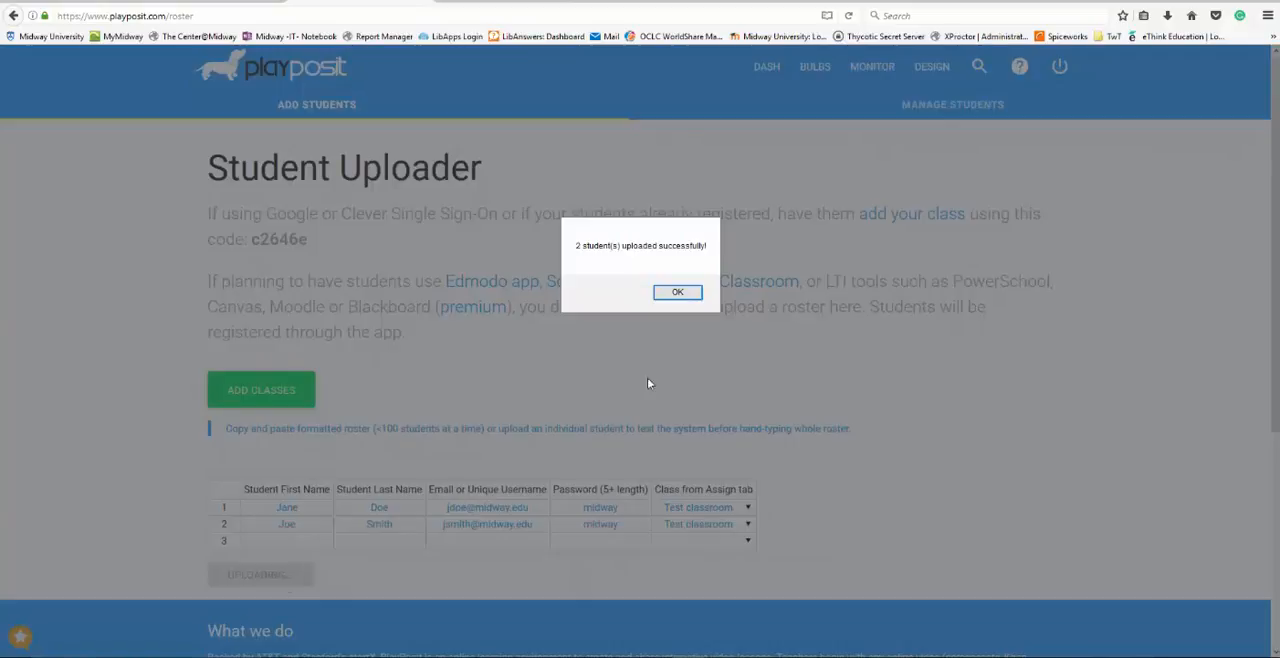
click(679, 291)
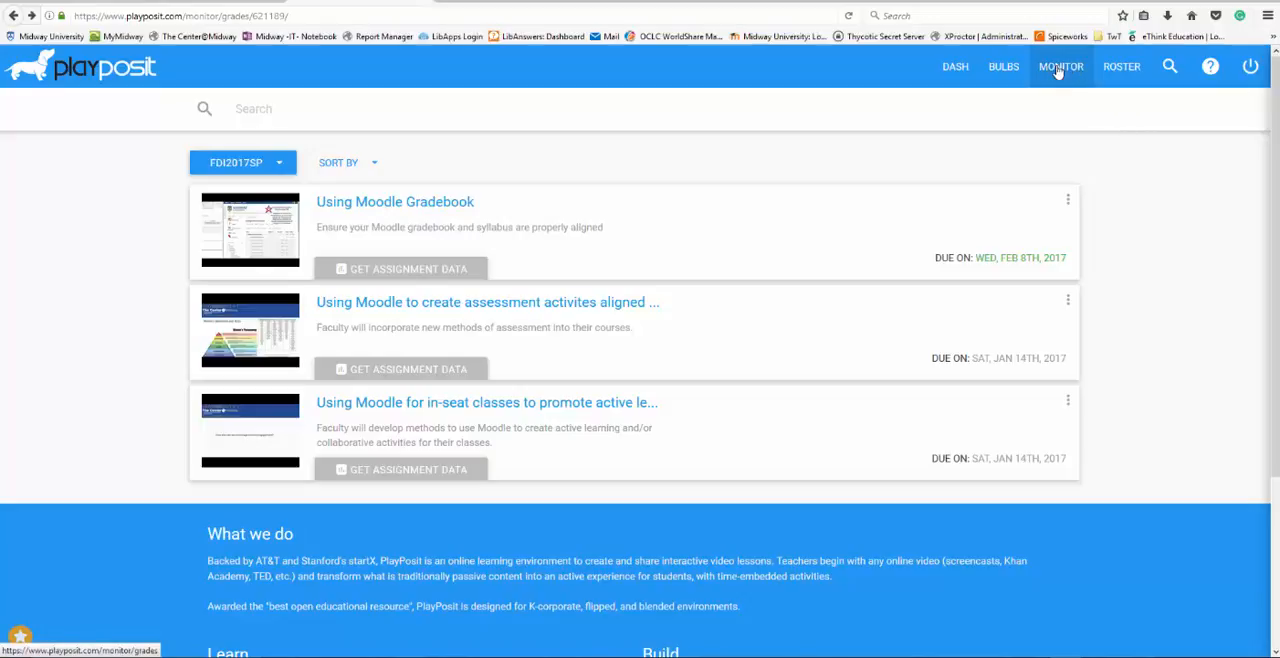
Open FDI2017SP's results for the bulb on using Moodle for in-seat classes and examine one student's Q 04 and Q 03 responses
click(362, 208)
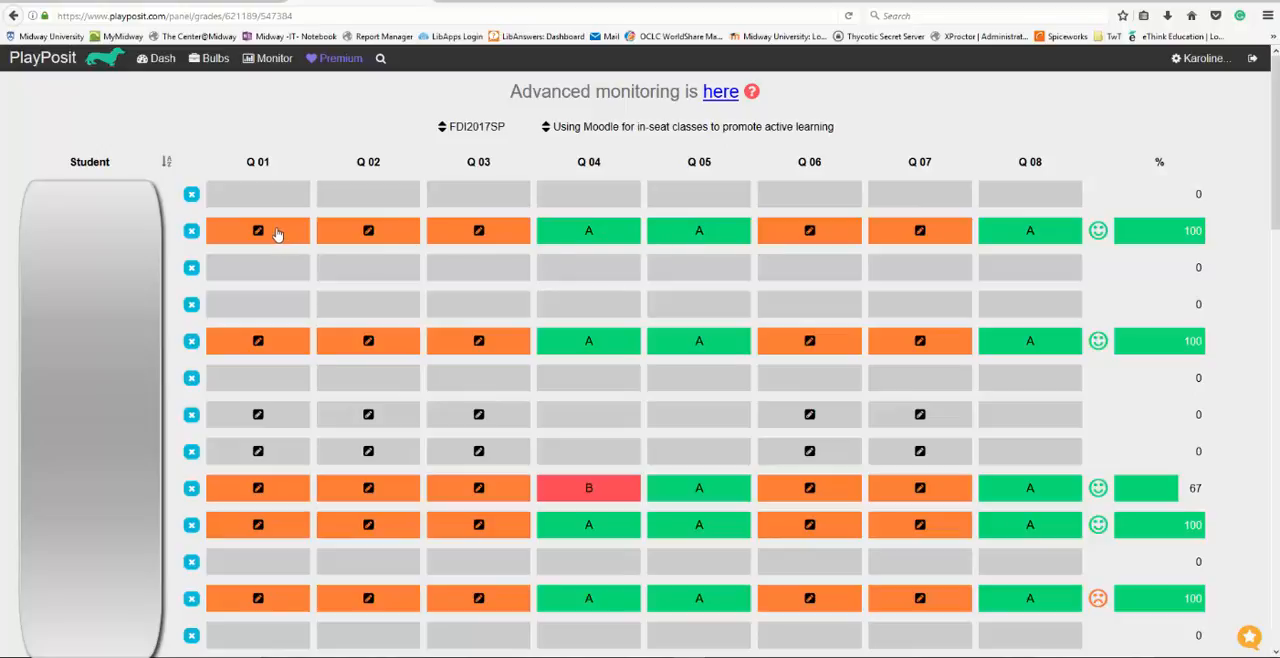
click(612, 231)
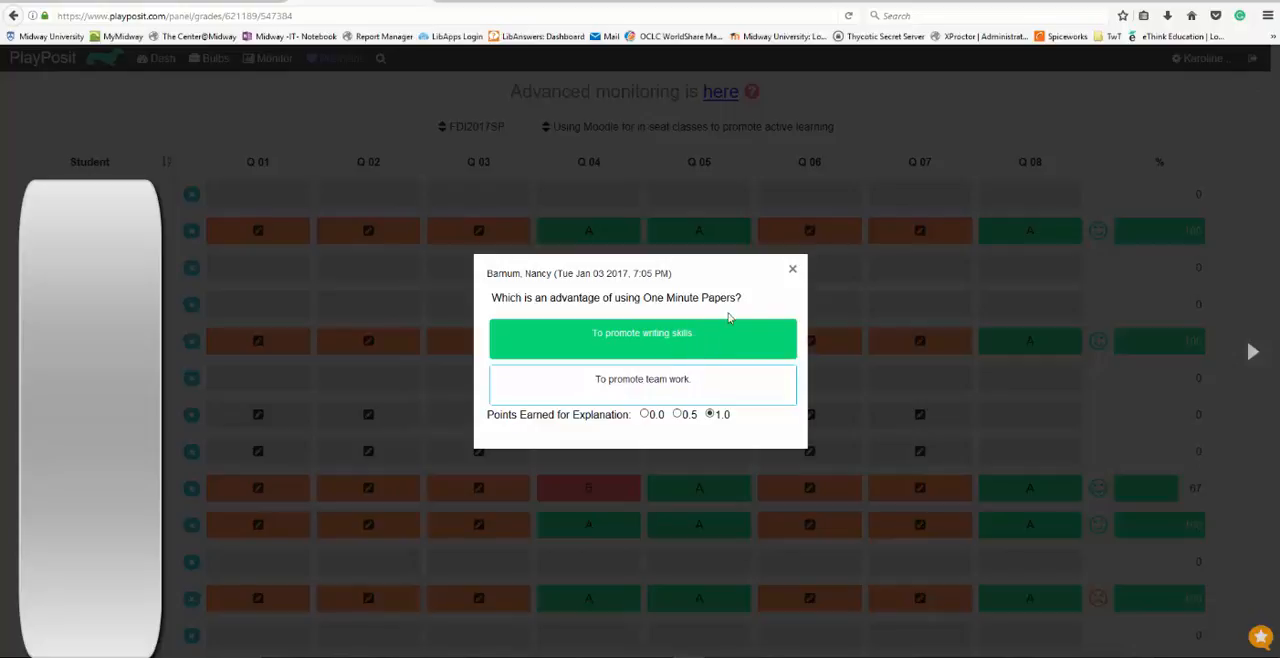
click(792, 270)
click(609, 240)
click(792, 271)
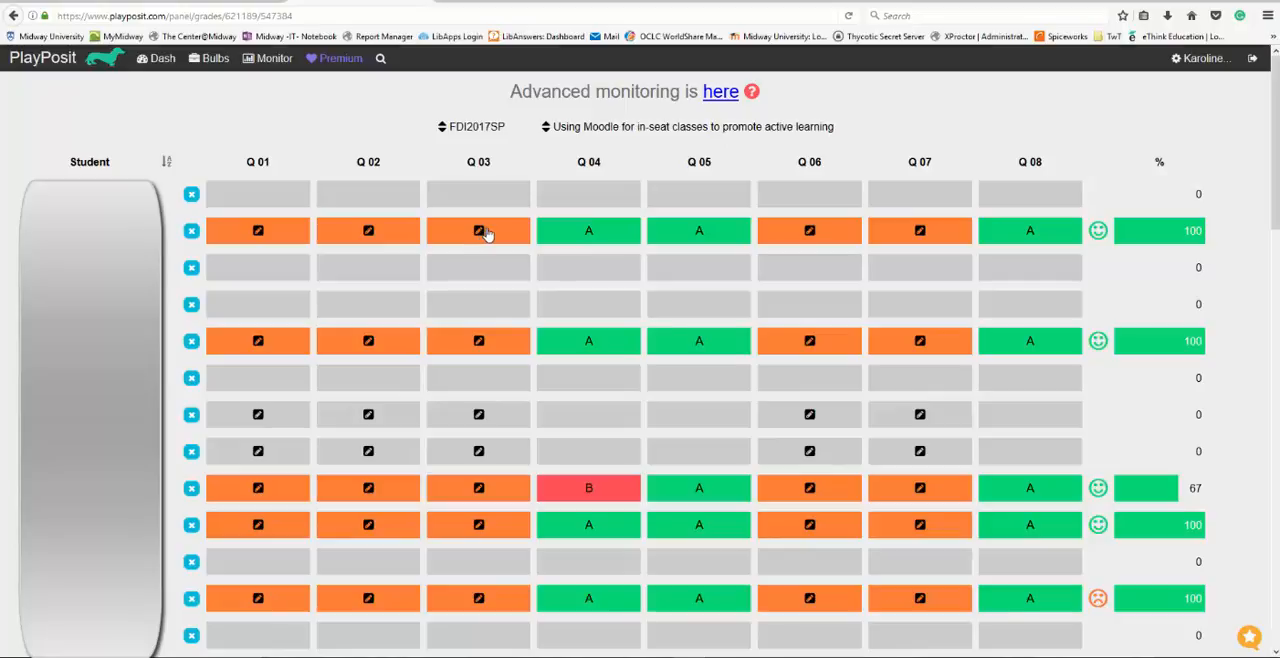
click(486, 233)
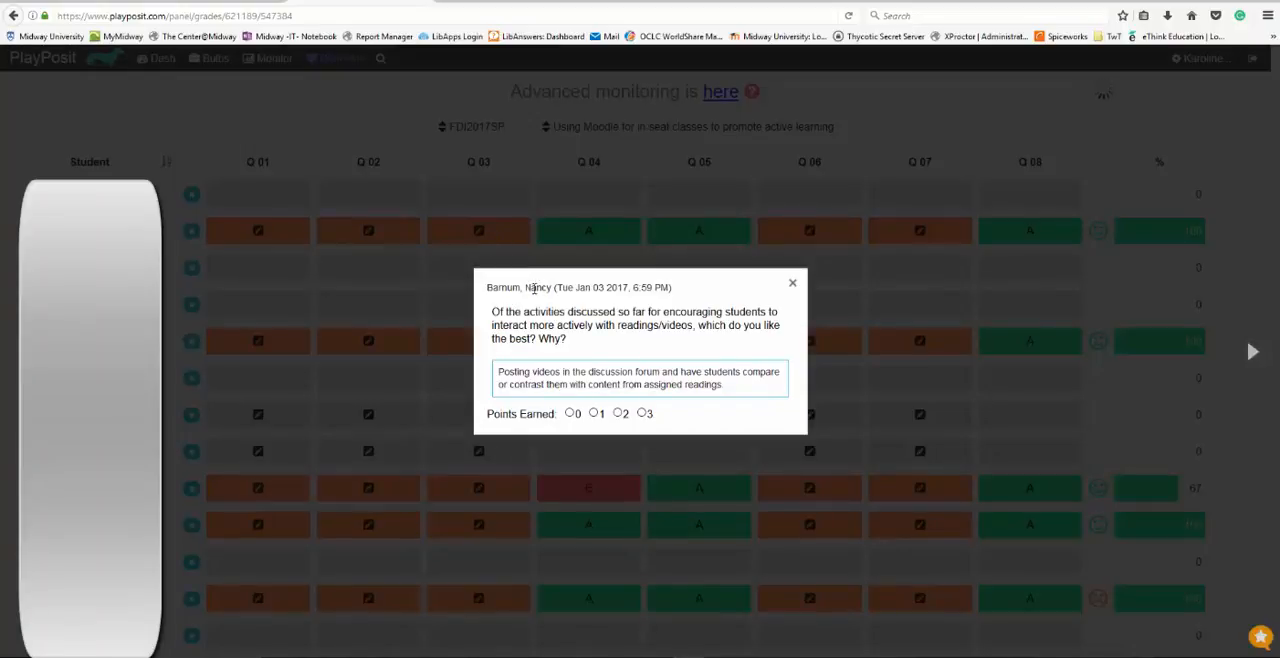
click(792, 283)
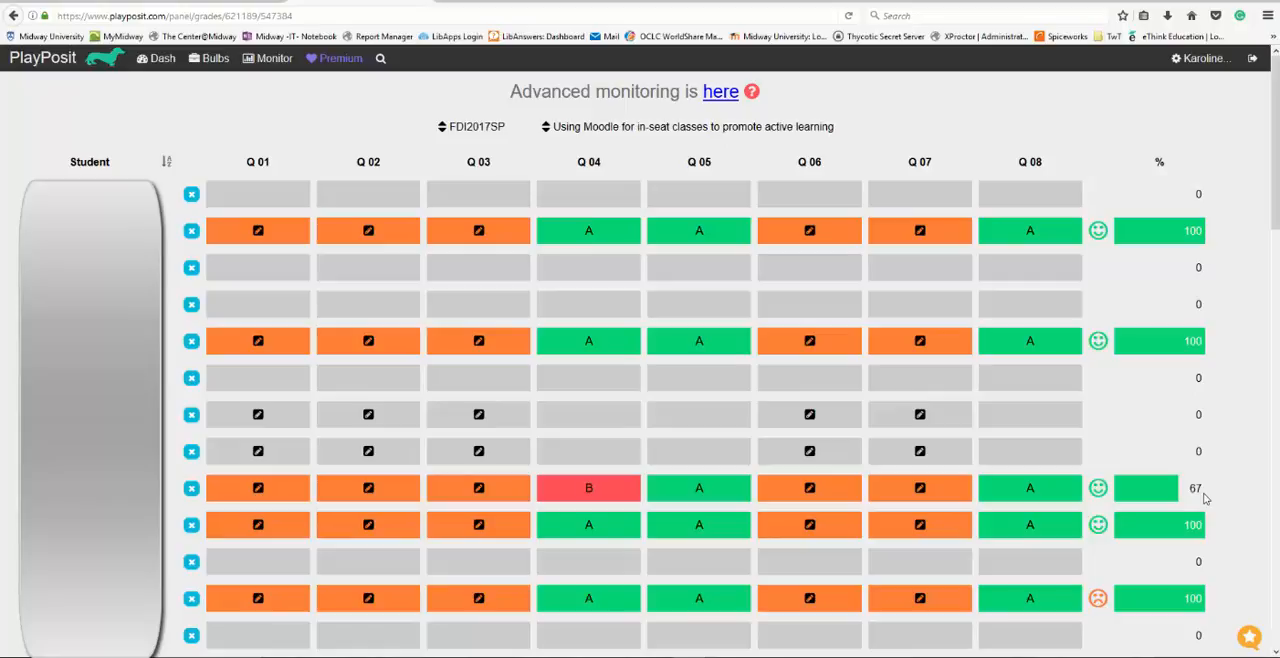
View the bulb choices and the class choices available for the results grid
click(547, 131)
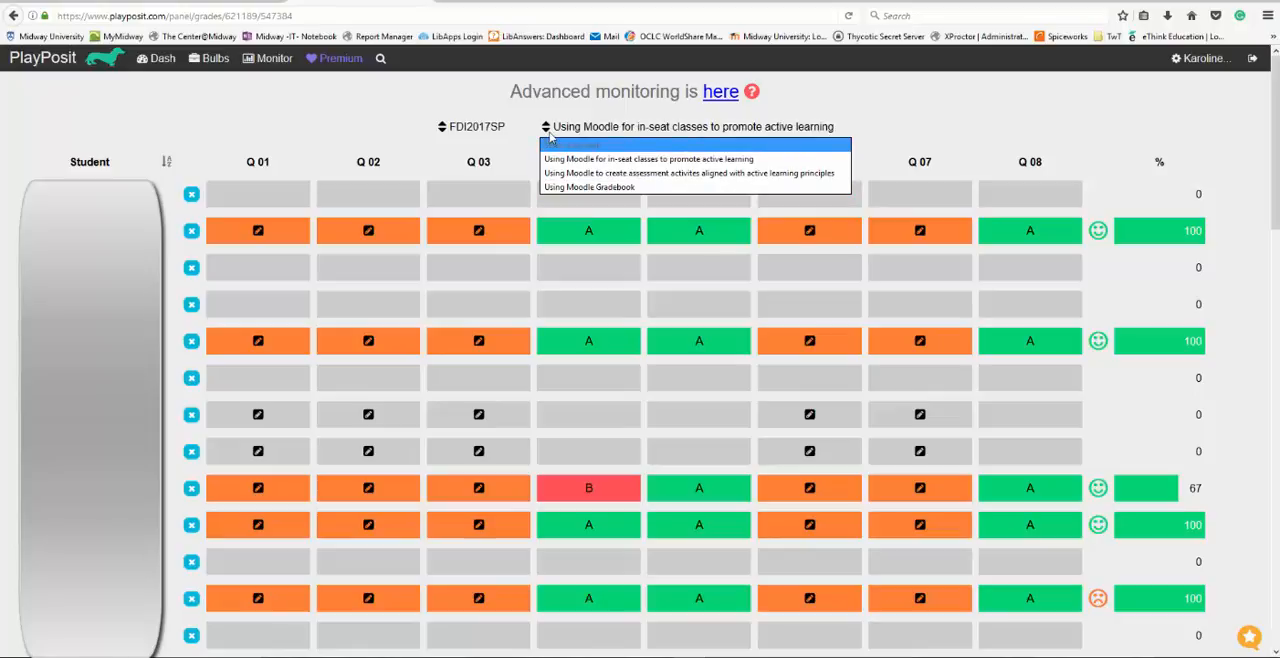
click(443, 134)
click(443, 134)
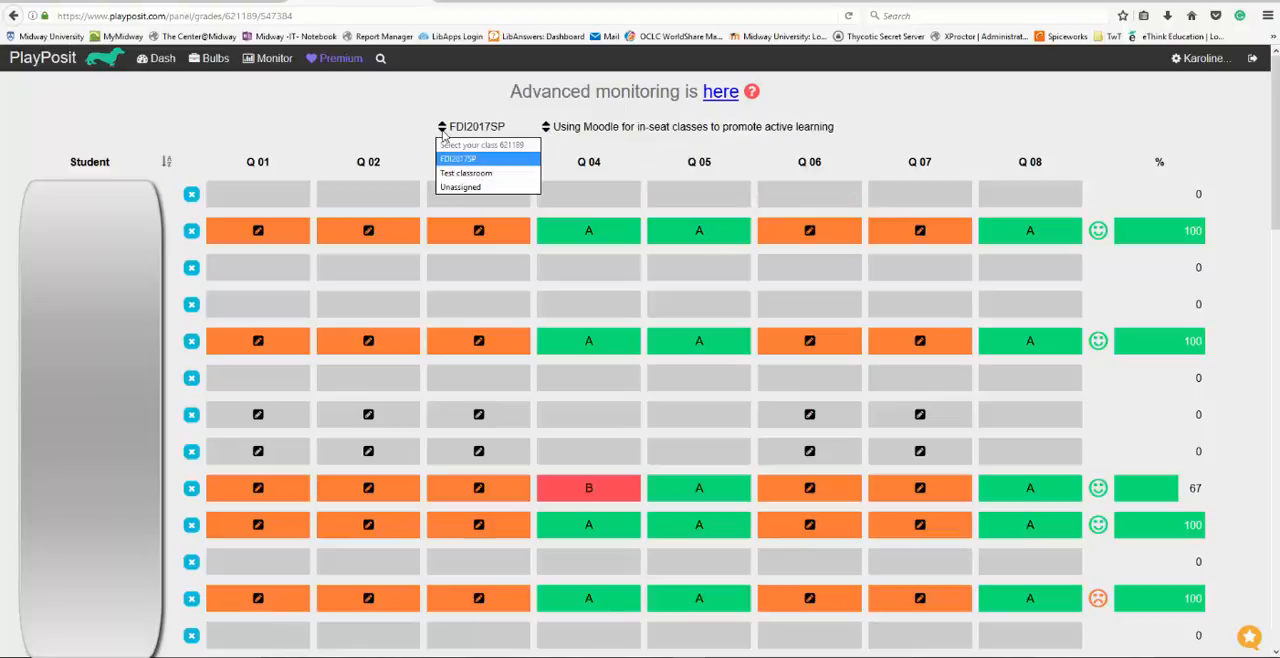